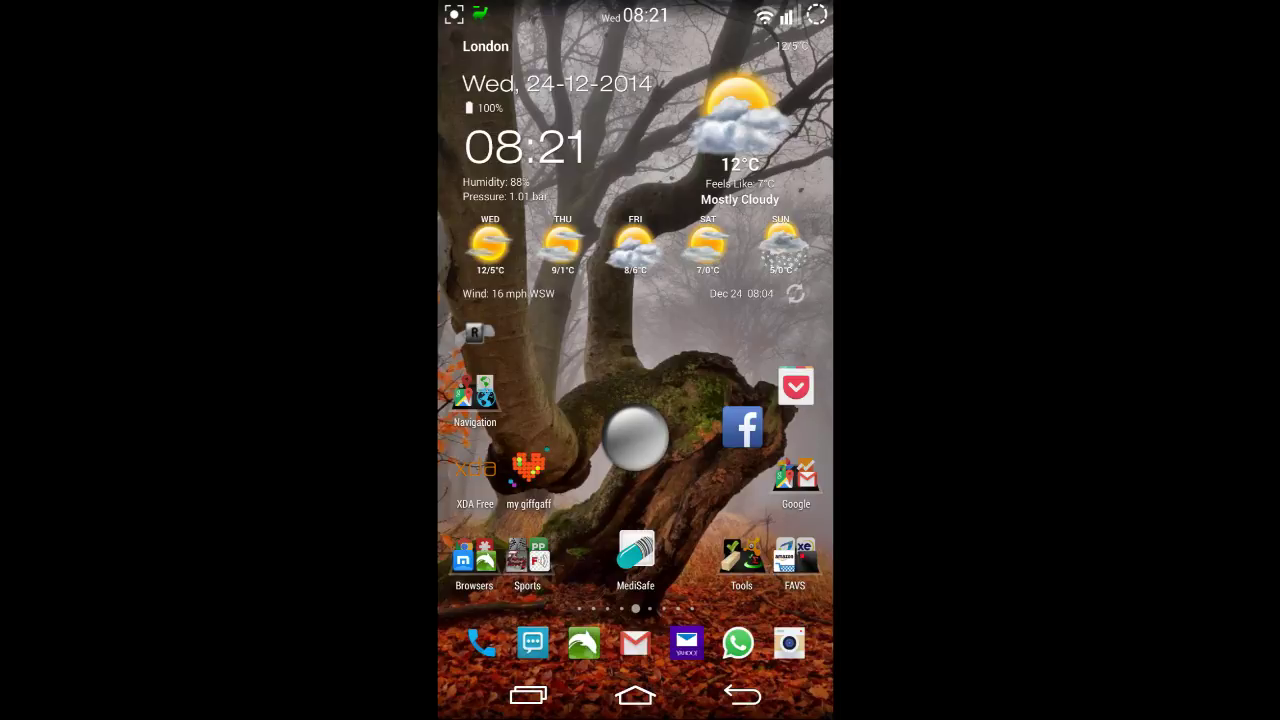
- Launch ES File Explorer and create a new sdcard folder named 'Folder test'
{"action": "left_click", "coordinate": [584, 643]}
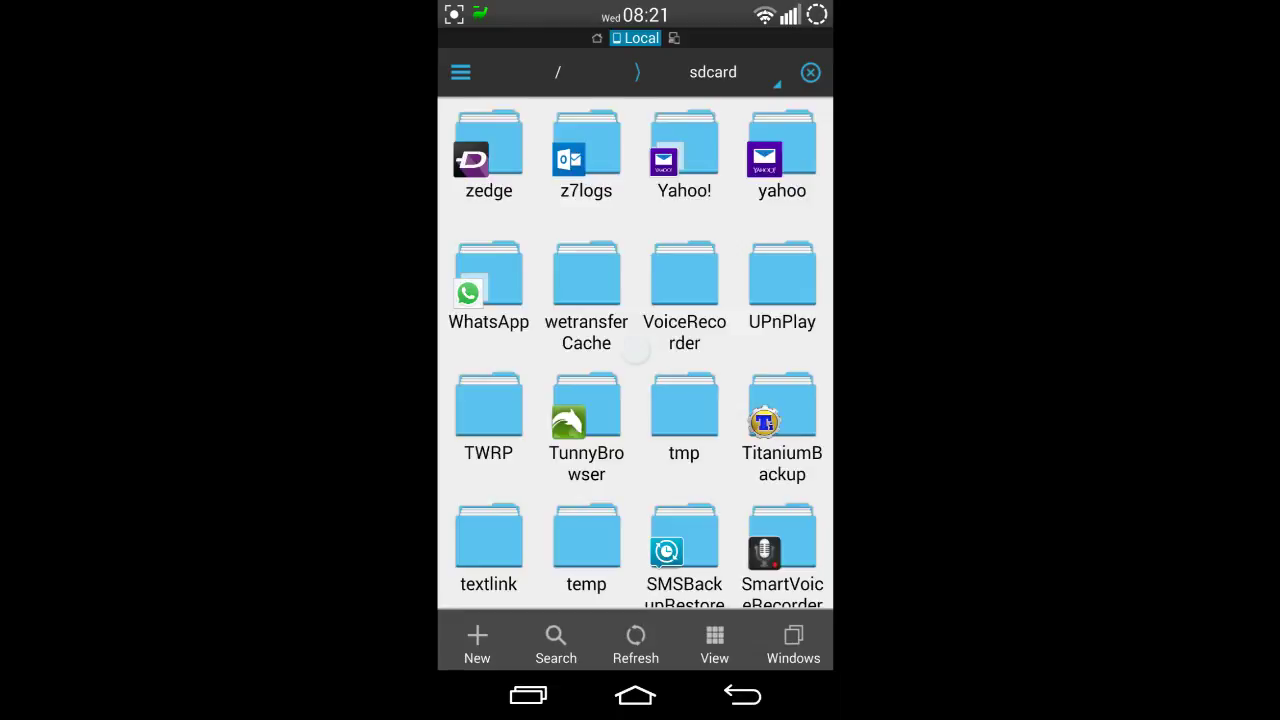
{"action": "left_click", "coordinate": [477, 645]}
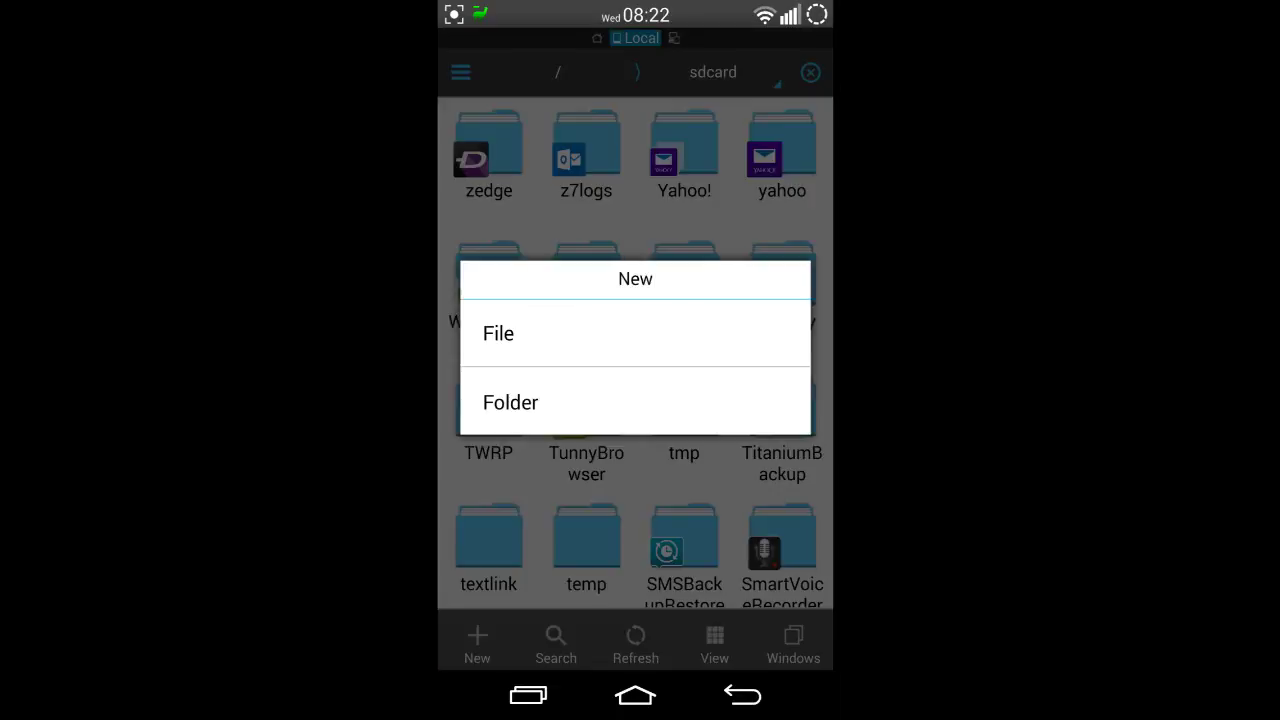
{"action": "left_click", "coordinate": [520, 402]}
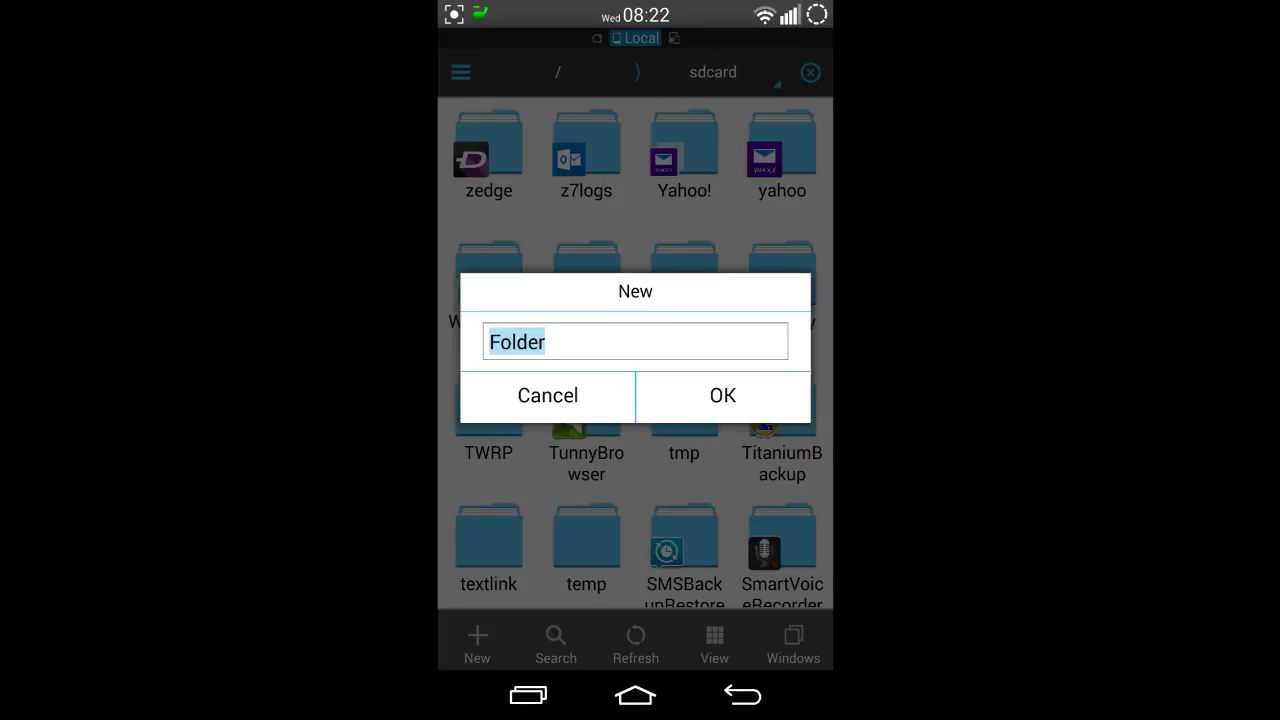
{"action": "left_click", "coordinate": [545, 342]}
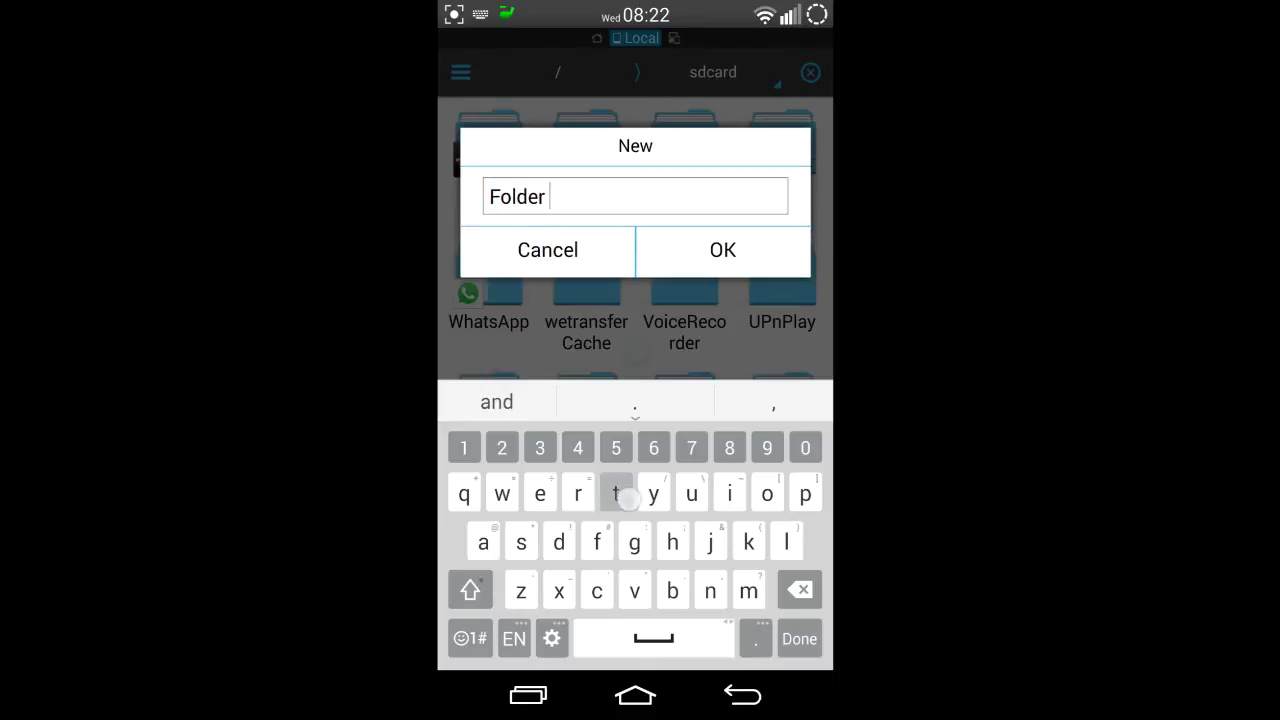
{"action": "type", "text": "test"}
{"action": "left_click", "coordinate": [722, 250]}
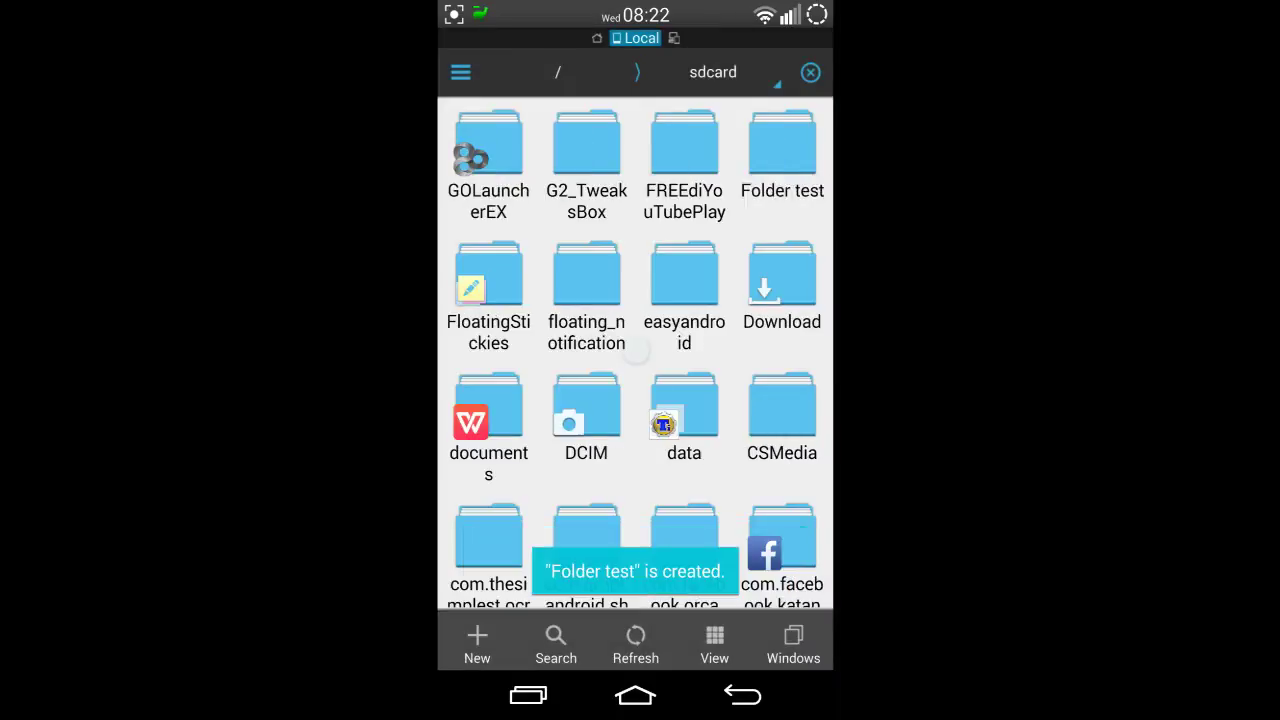
- Create an empty file named 1111 inside Folder test, then return to sdcard
{"action": "left_click", "coordinate": [782, 160]}
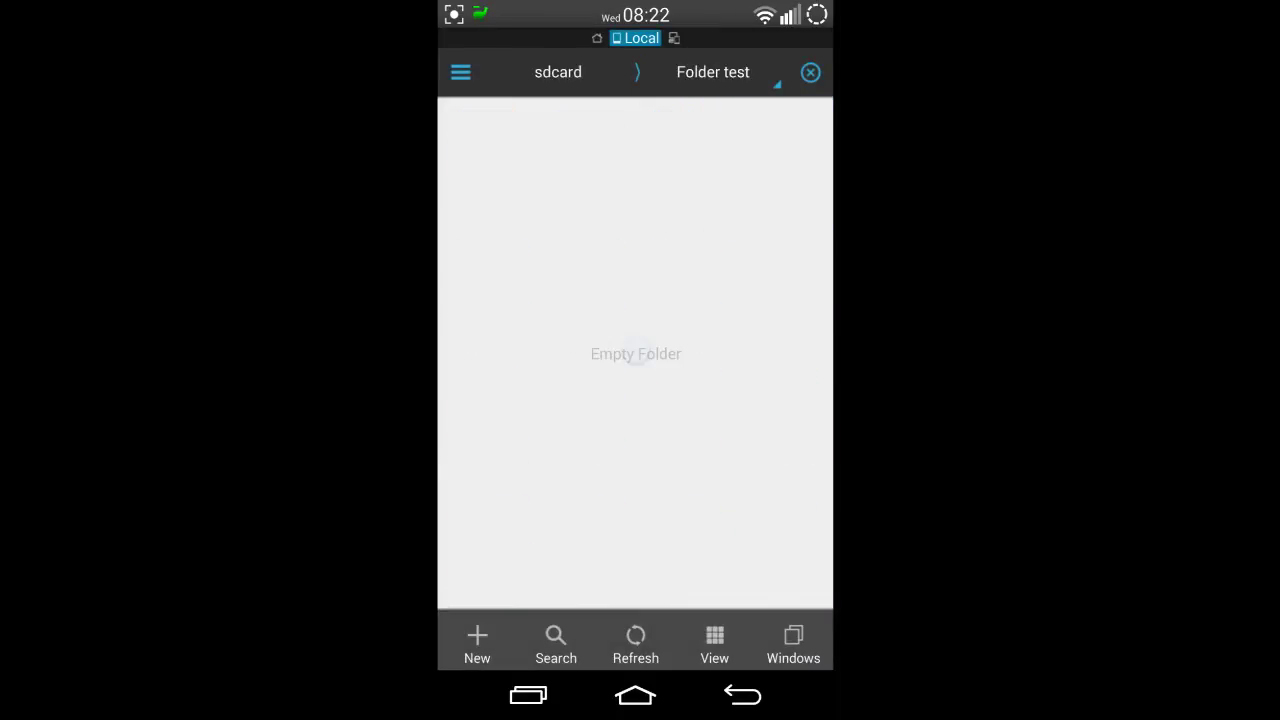
{"action": "left_click", "coordinate": [477, 645]}
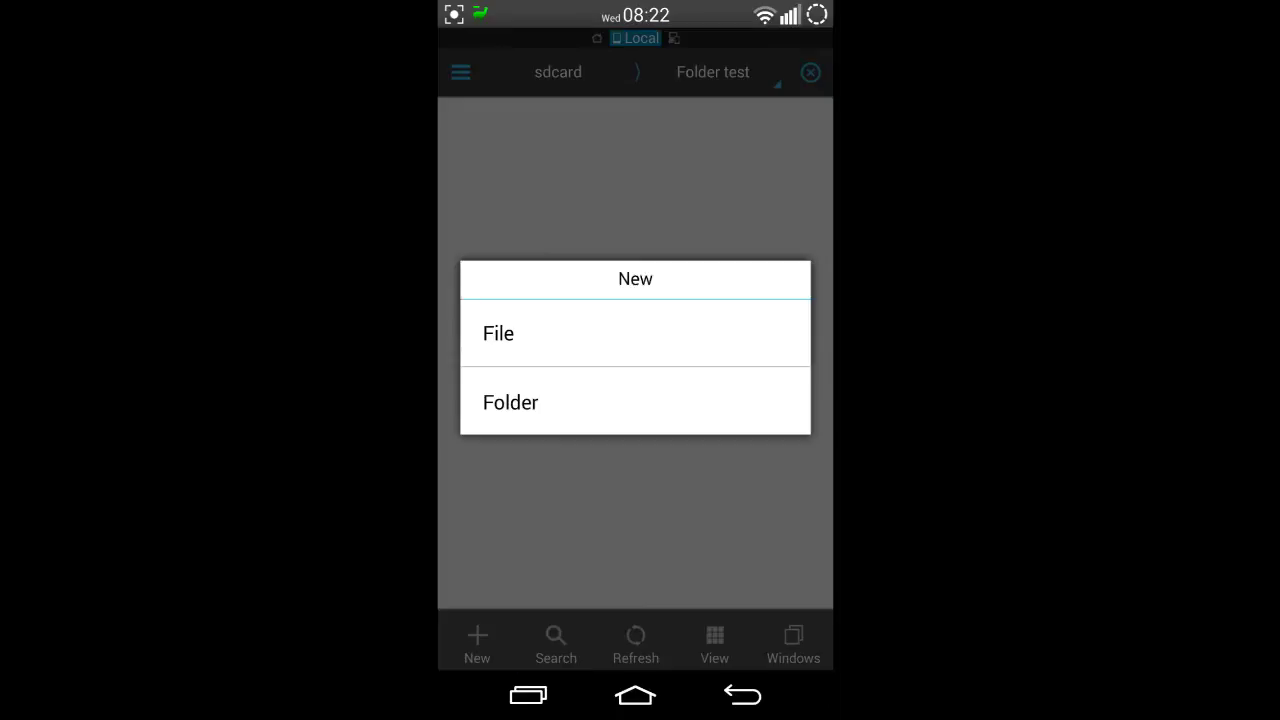
{"action": "left_click", "coordinate": [540, 333]}
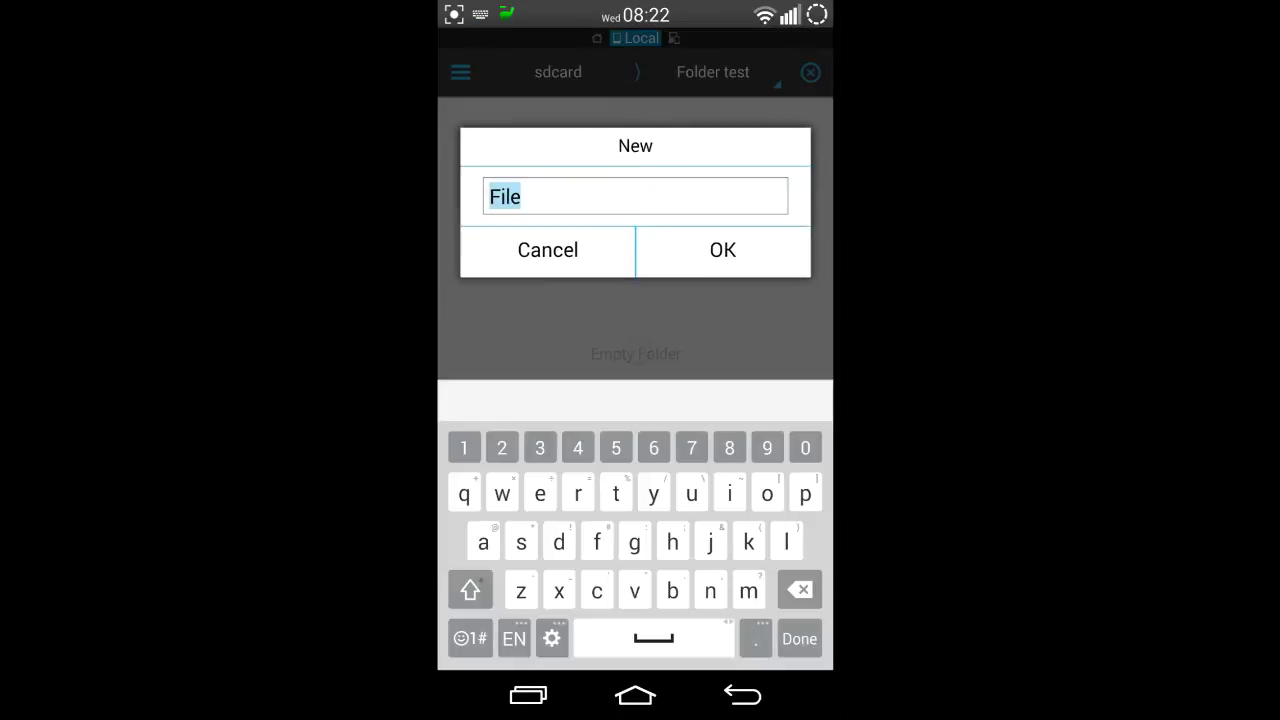
{"action": "type", "text": "1111"}
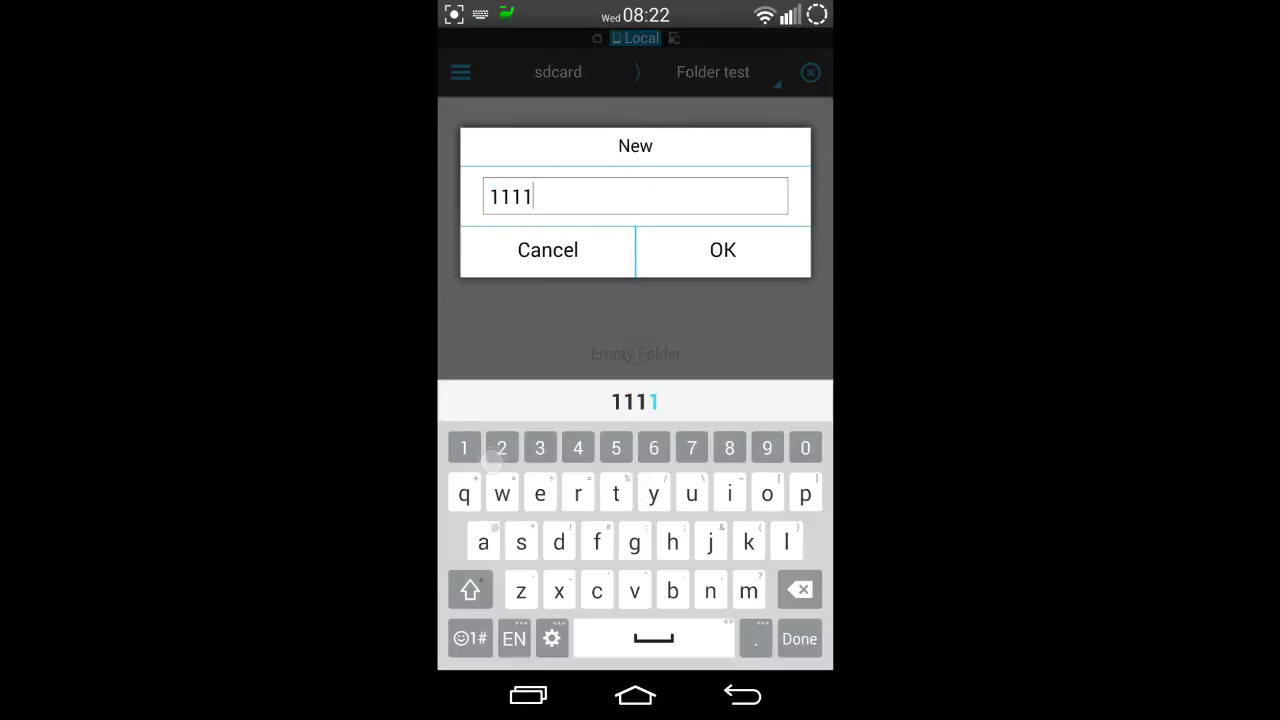
{"action": "left_click", "coordinate": [722, 250]}
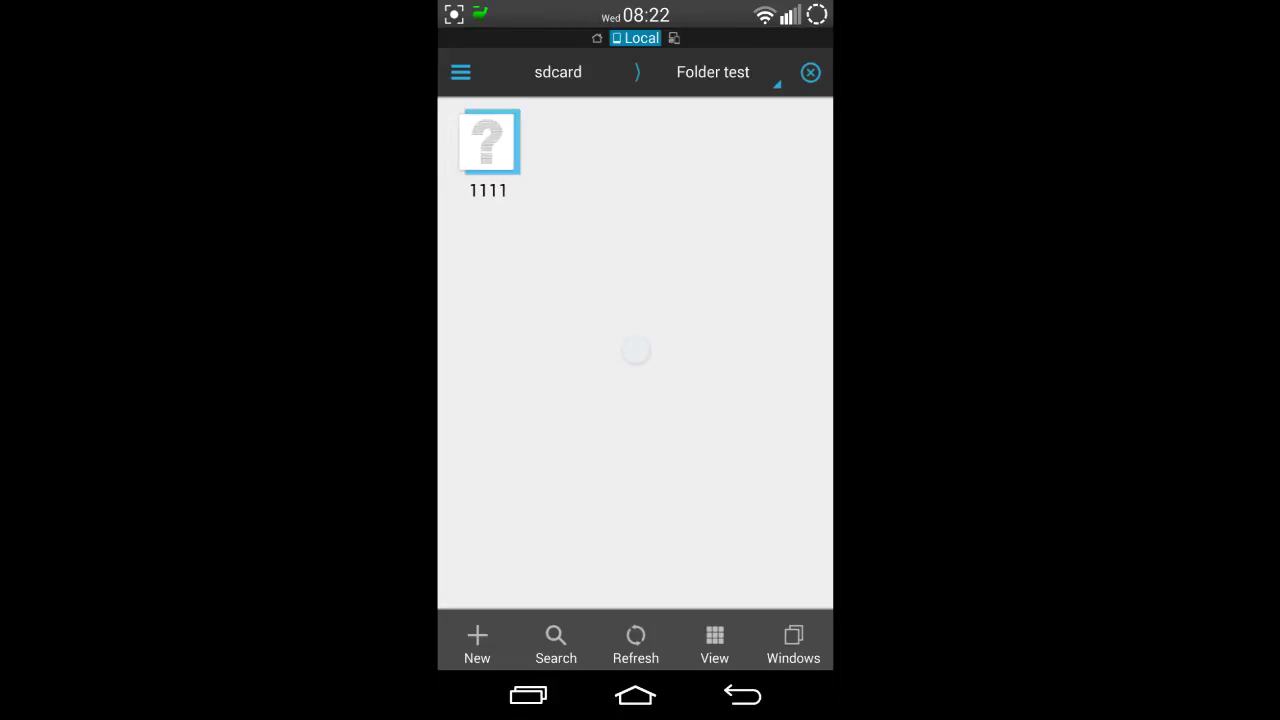
{"action": "left_click", "coordinate": [558, 72]}
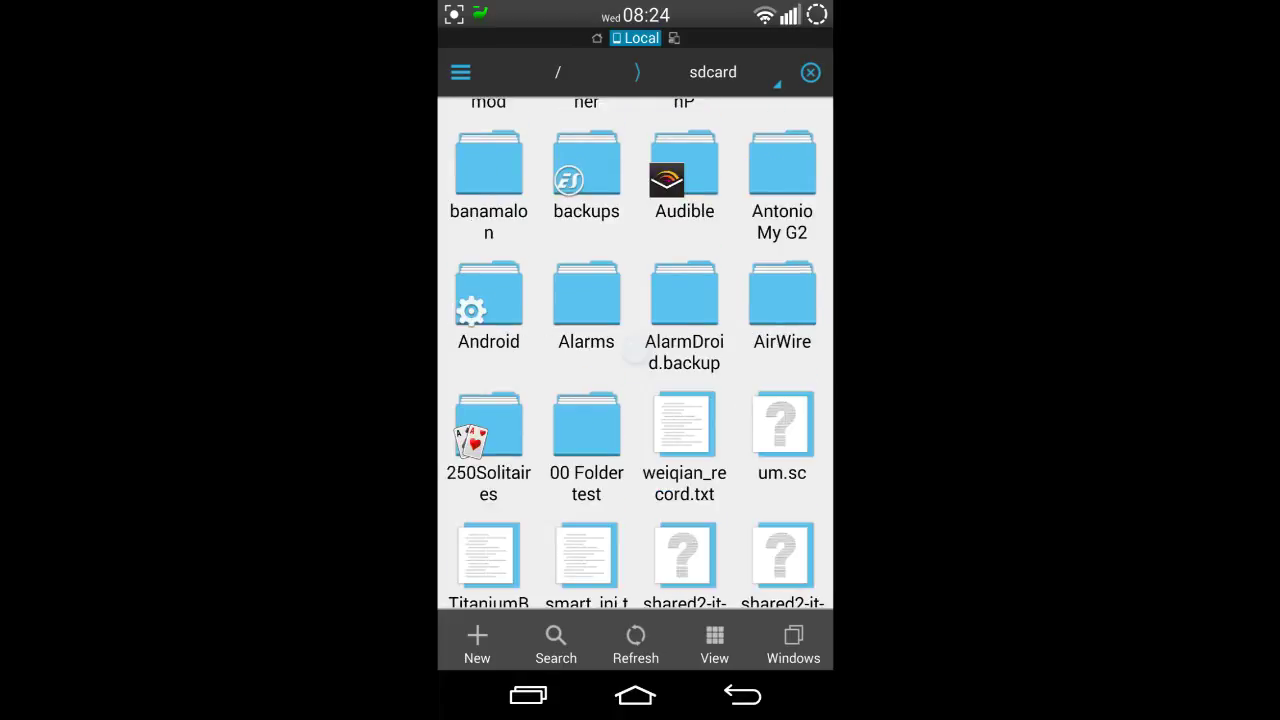
- Turn on Show hidden files from the Fast Access side panel
{"action": "left_click_drag", "start_coordinate": [636, 355], "coordinate": [771, 449]}
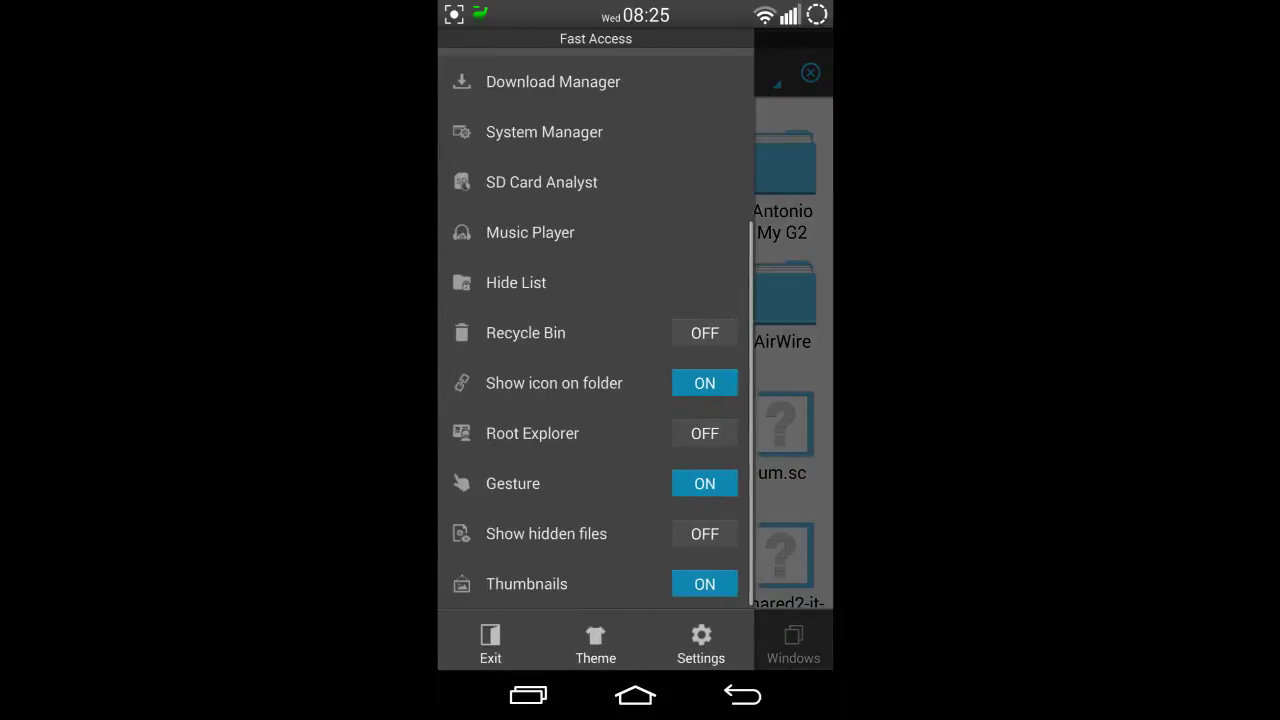
{"action": "left_click", "coordinate": [704, 533]}
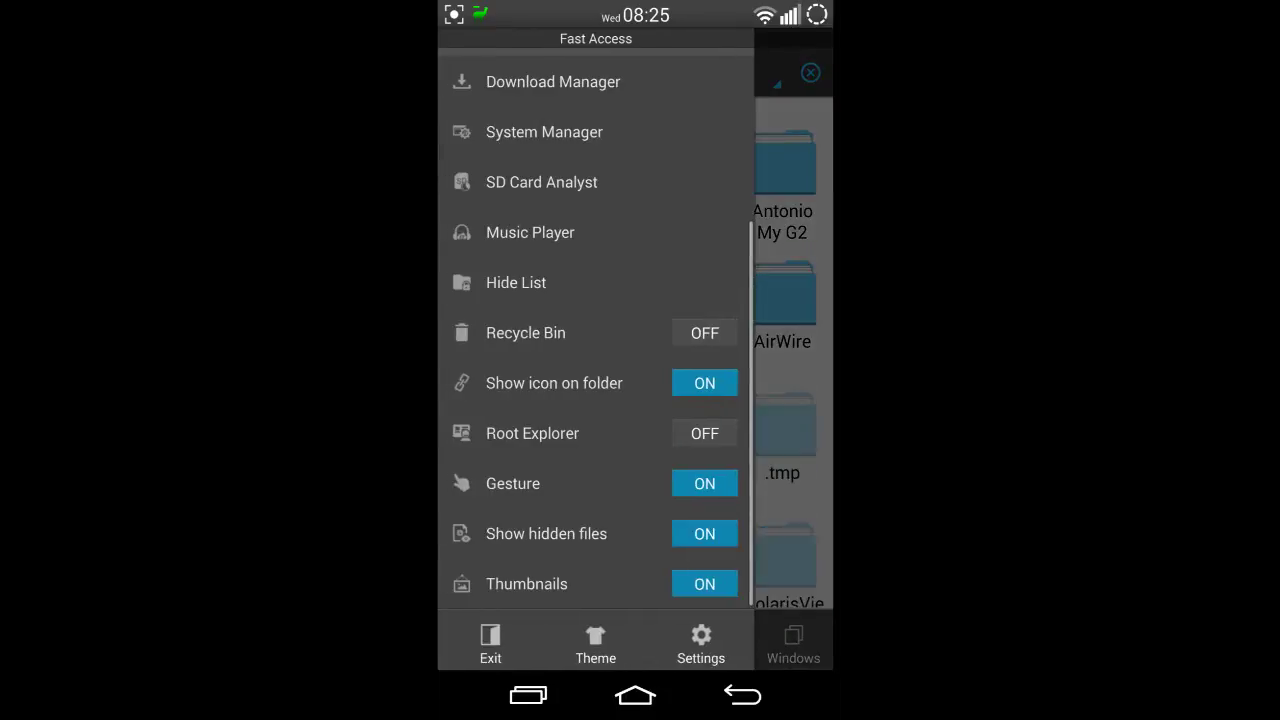
{"action": "left_click_drag", "start_coordinate": [700, 350], "coordinate": [500, 350]}
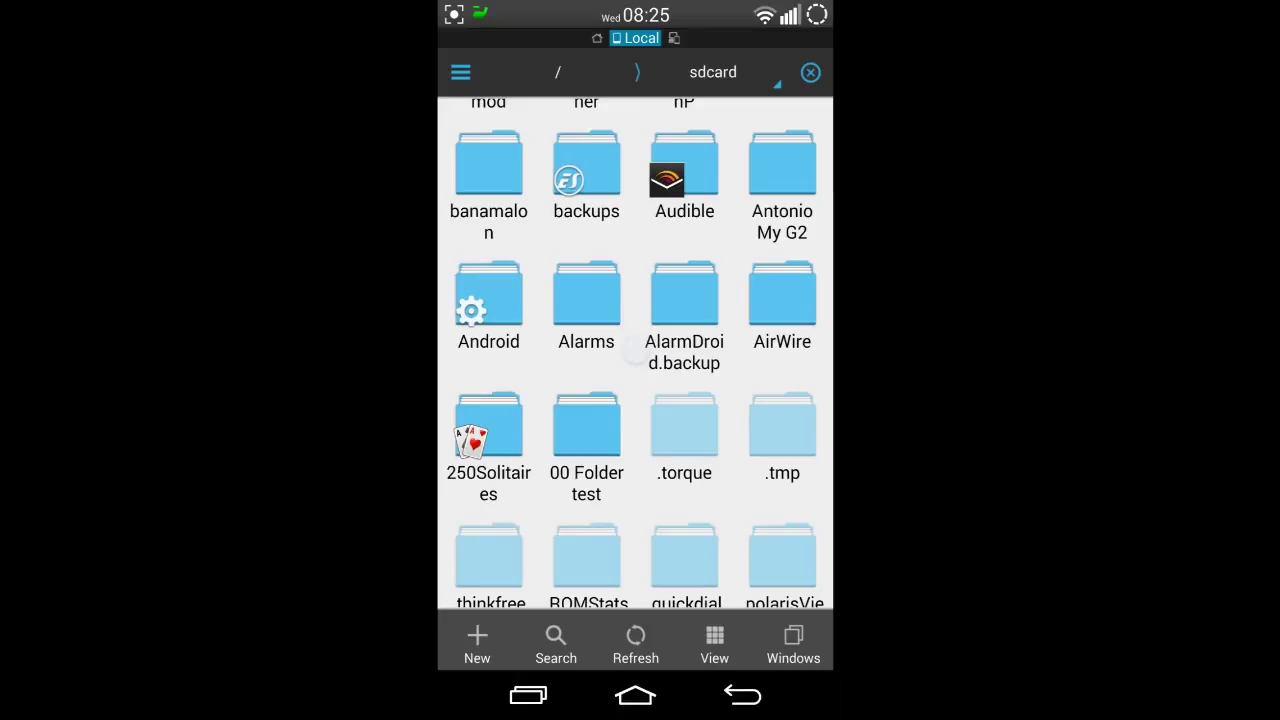
{"action": "mouse_move", "coordinate": [771, 530]}
{"action": "left_mouse_down"}
{"action": "mouse_move", "coordinate": [771, 363]}
{"action": "mouse_move", "coordinate": [768, 494]}
{"action": "mouse_move", "coordinate": [752, 525]}
{"action": "left_mouse_up"}
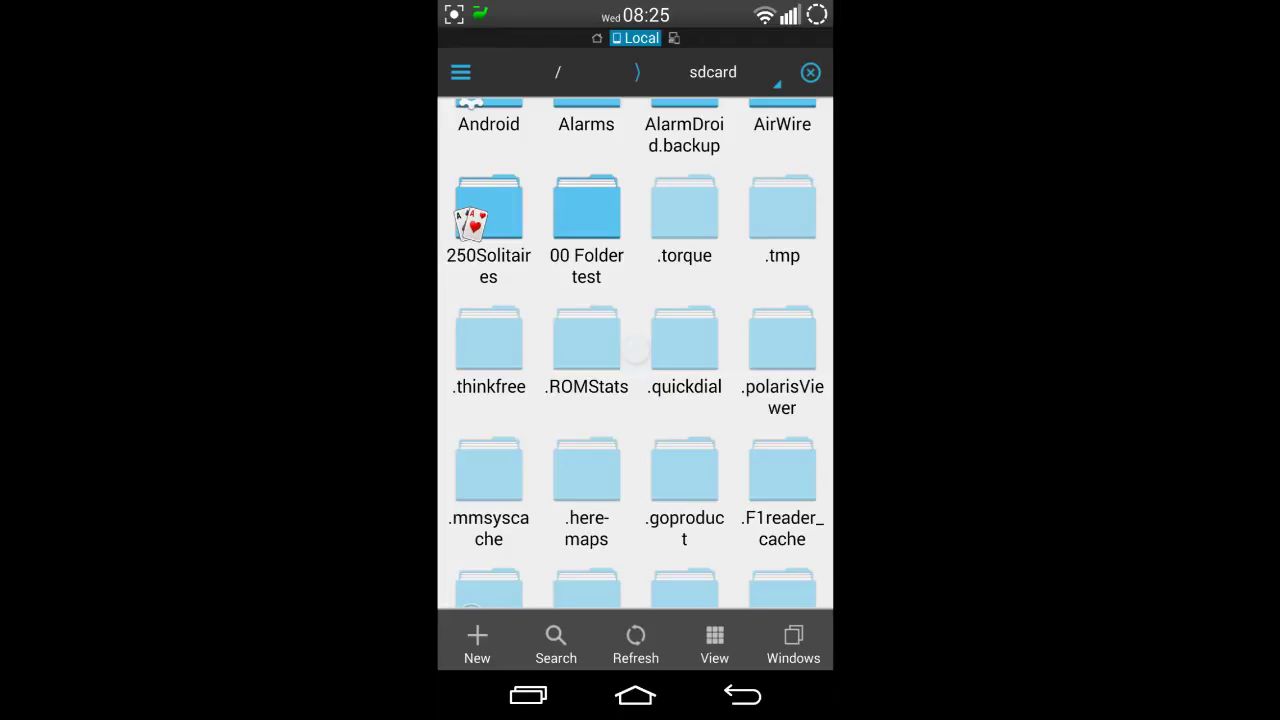
- Turn Show hidden files back off and close the side panel
{"action": "left_click", "coordinate": [460, 72]}
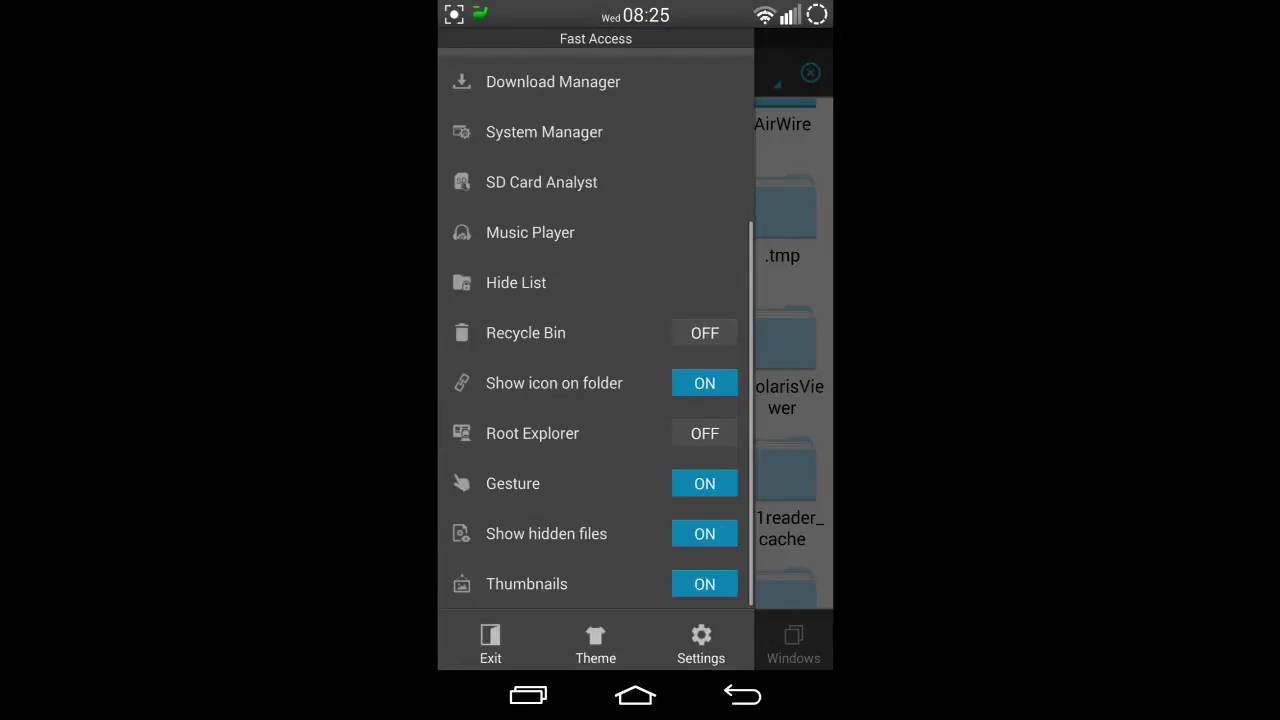
{"action": "left_click", "coordinate": [704, 533]}
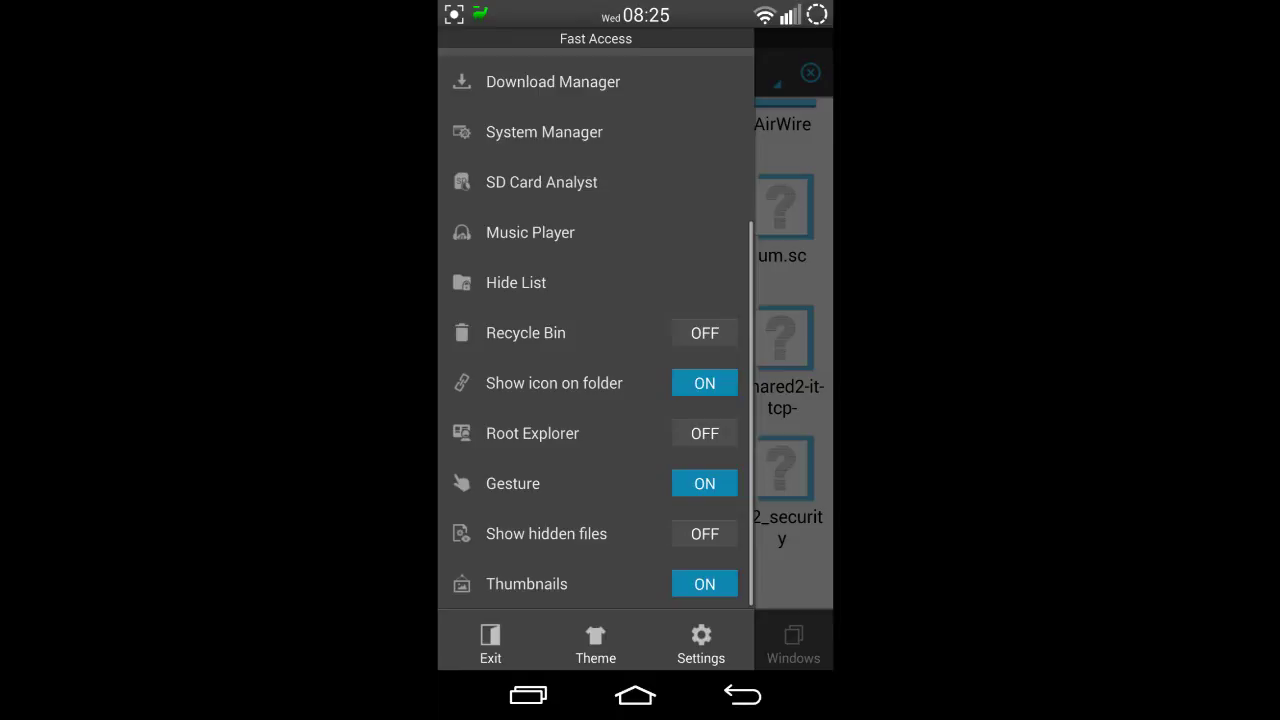
{"action": "mouse_move", "coordinate": [614, 360]}
{"action": "left_mouse_down"}
{"action": "mouse_move", "coordinate": [614, 586]}
{"action": "mouse_move", "coordinate": [623, 391]}
{"action": "left_mouse_up"}
{"action": "left_click_drag", "start_coordinate": [777, 480], "coordinate": [636, 349]}
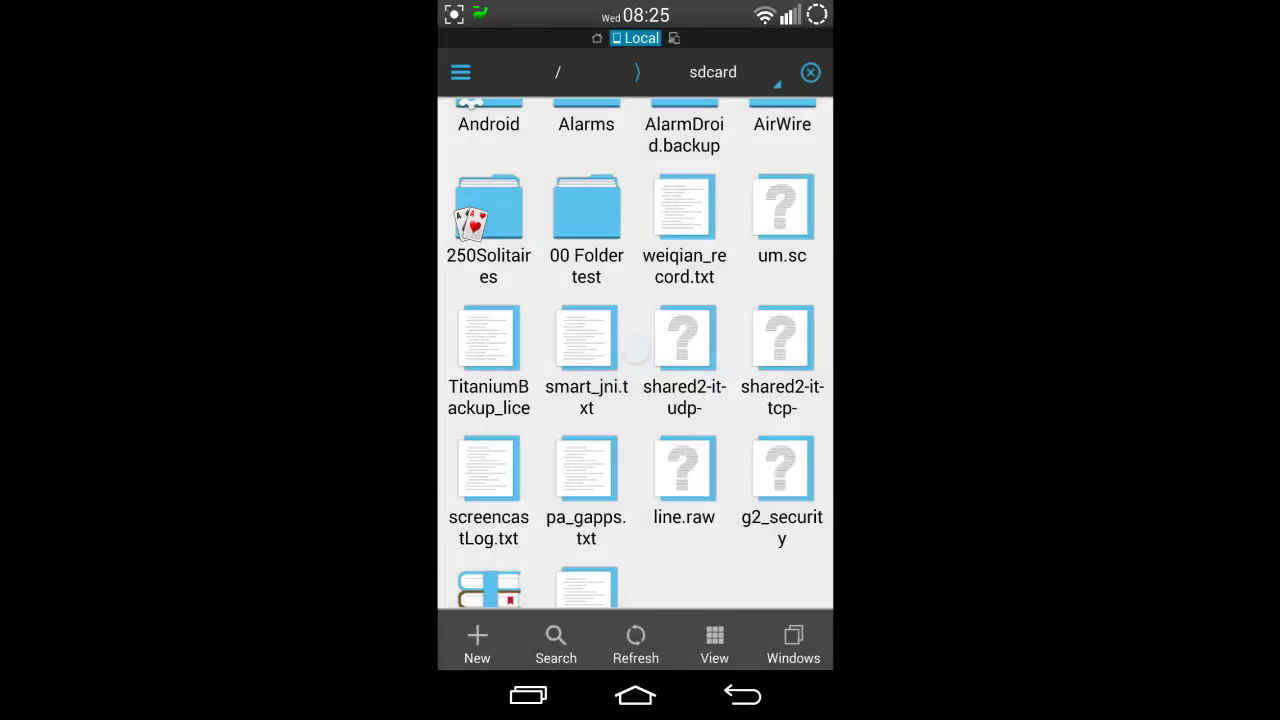
{"action": "scroll", "coordinate": [636, 349], "scroll_direction": "up", "scroll_amount": 3}
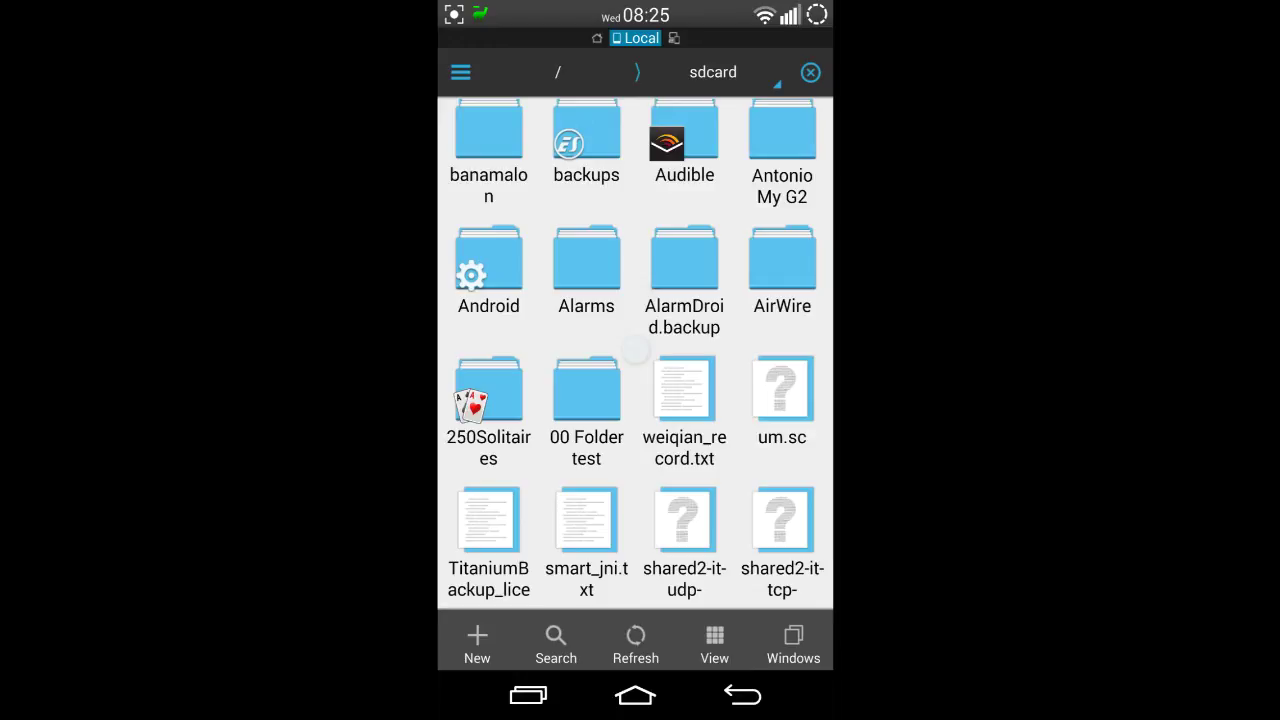
- Hide the 00 Folder test folder using More > Hide
{"action": "left_click", "coordinate": [597, 415]}
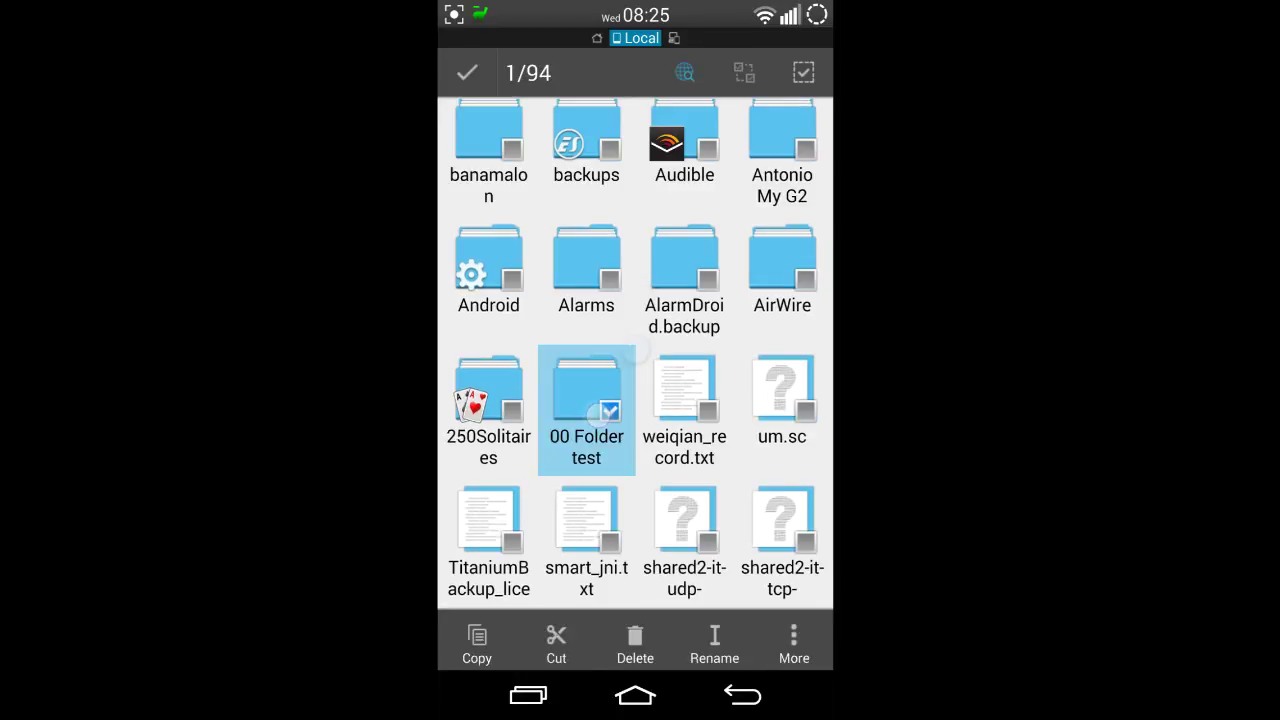
{"action": "left_click", "coordinate": [794, 645]}
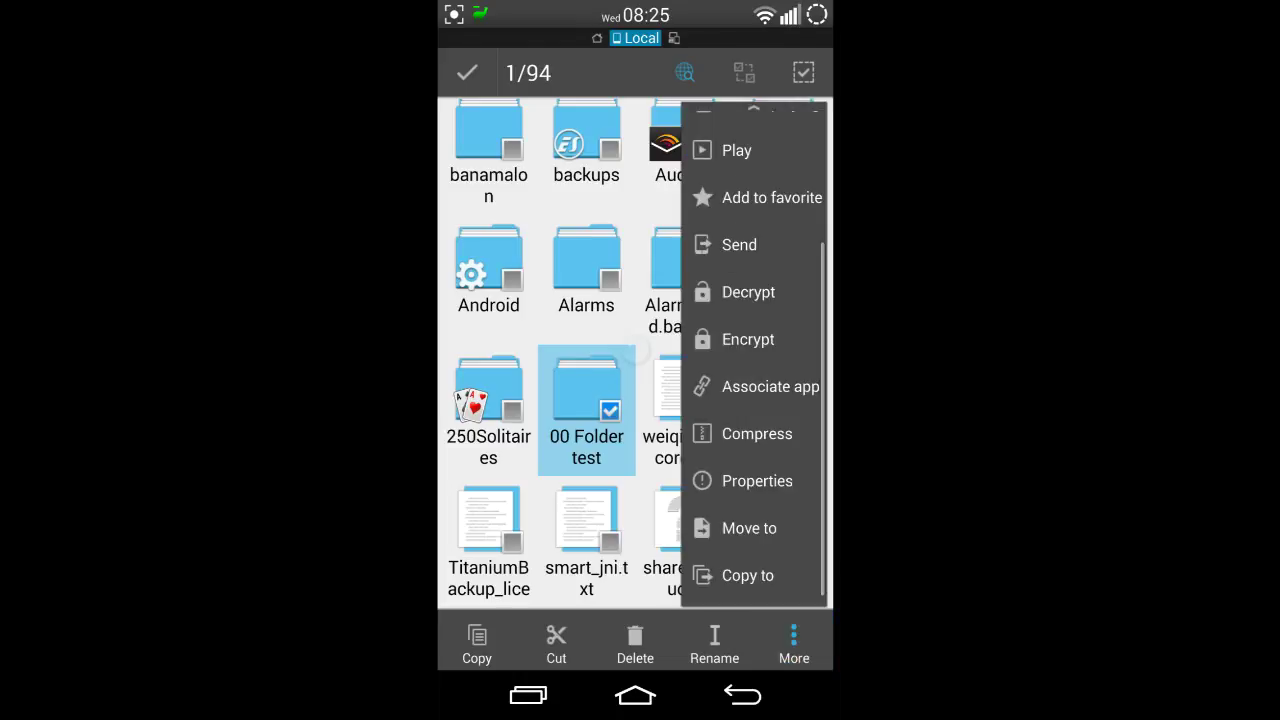
{"action": "left_click_drag", "start_coordinate": [787, 262], "coordinate": [766, 563]}
{"action": "left_click", "coordinate": [750, 140]}
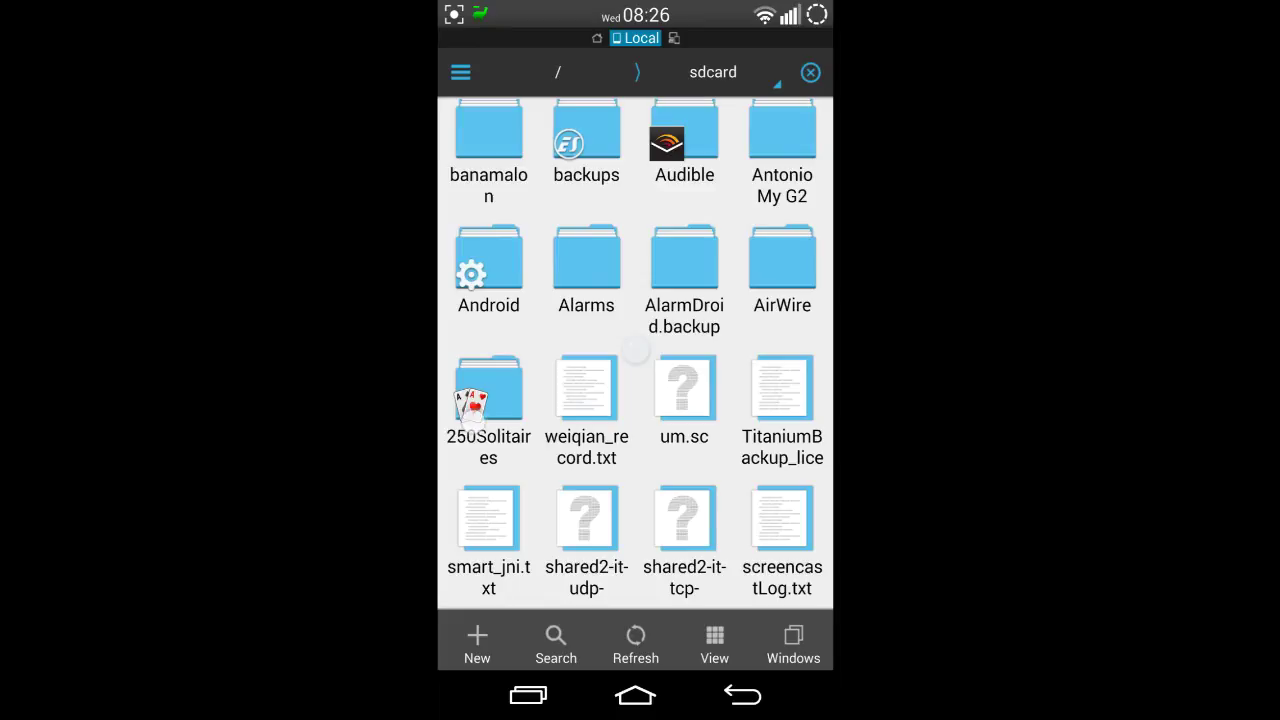
{"action": "left_click", "coordinate": [460, 72]}
{"action": "left_click", "coordinate": [566, 286]}
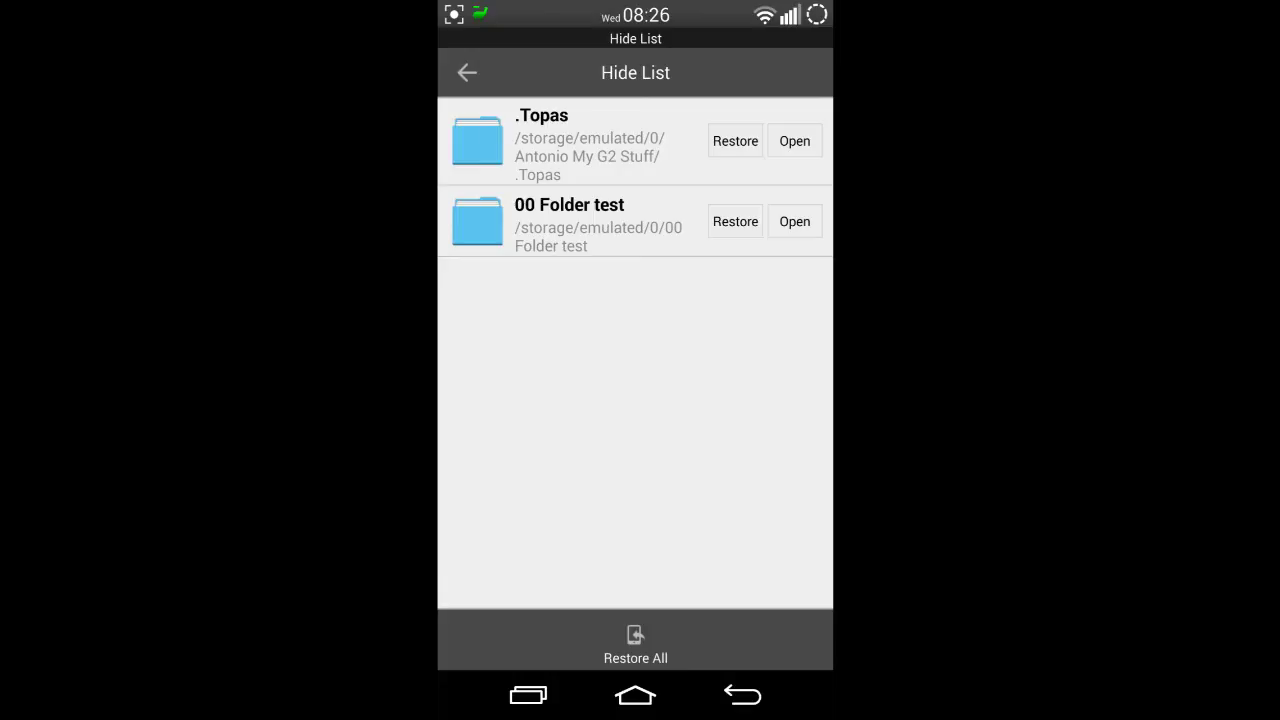
{"action": "left_click", "coordinate": [467, 72]}
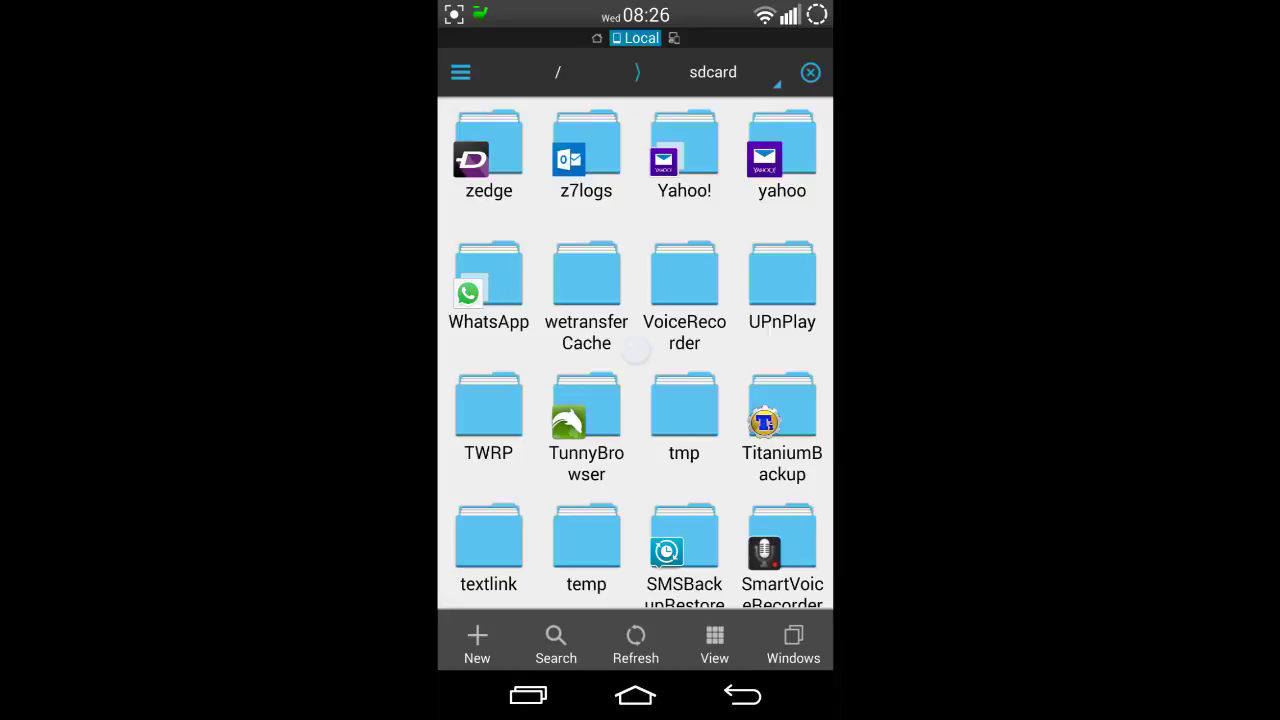
{"action": "left_click_drag", "start_coordinate": [635, 350], "coordinate": [777, 480]}
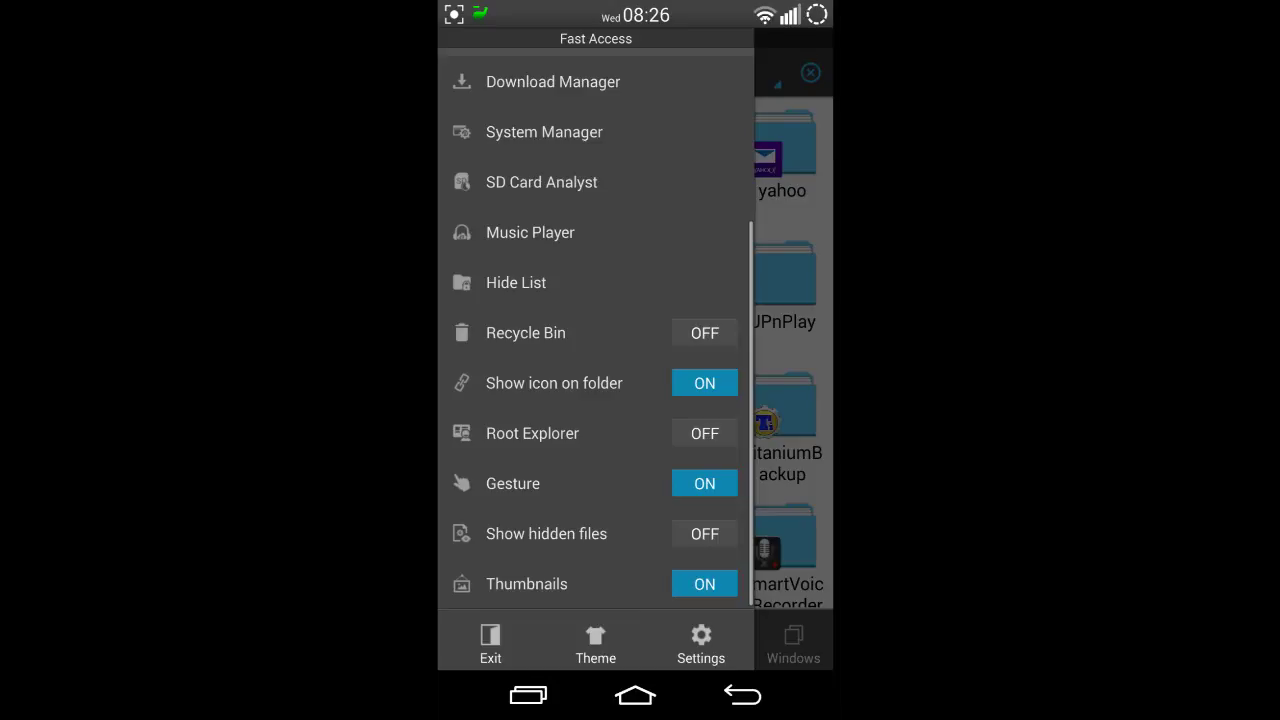
- In the Hide List, view .Topas, then unhide 00 Folder test
{"action": "left_click", "coordinate": [516, 282]}
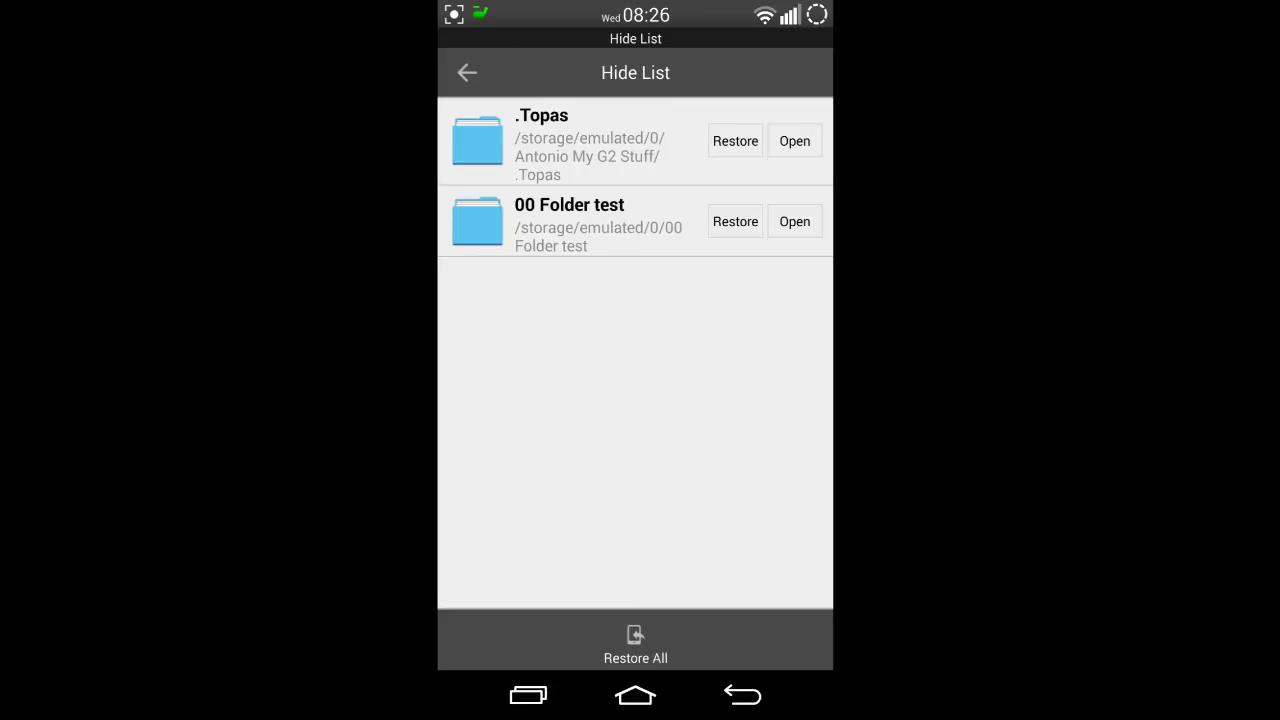
{"action": "left_click", "coordinate": [795, 141]}
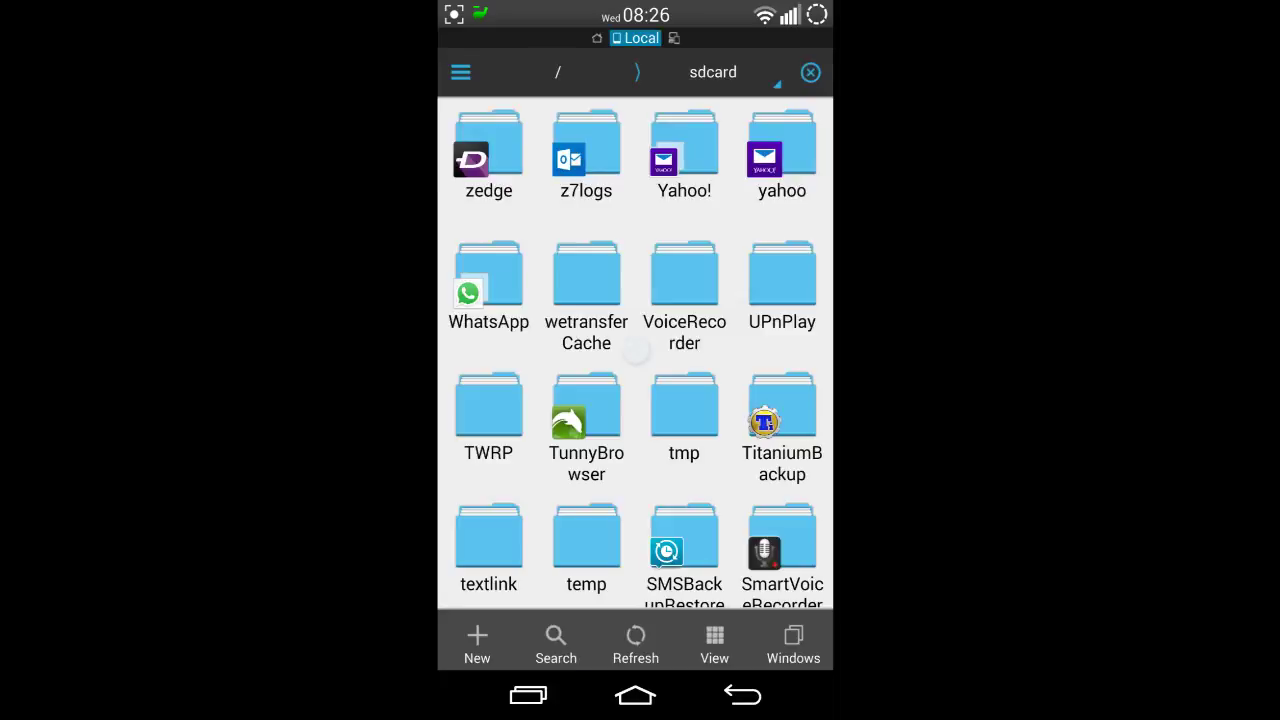
{"action": "scroll", "coordinate": [636, 350], "scroll_direction": "down", "scroll_amount": 15}
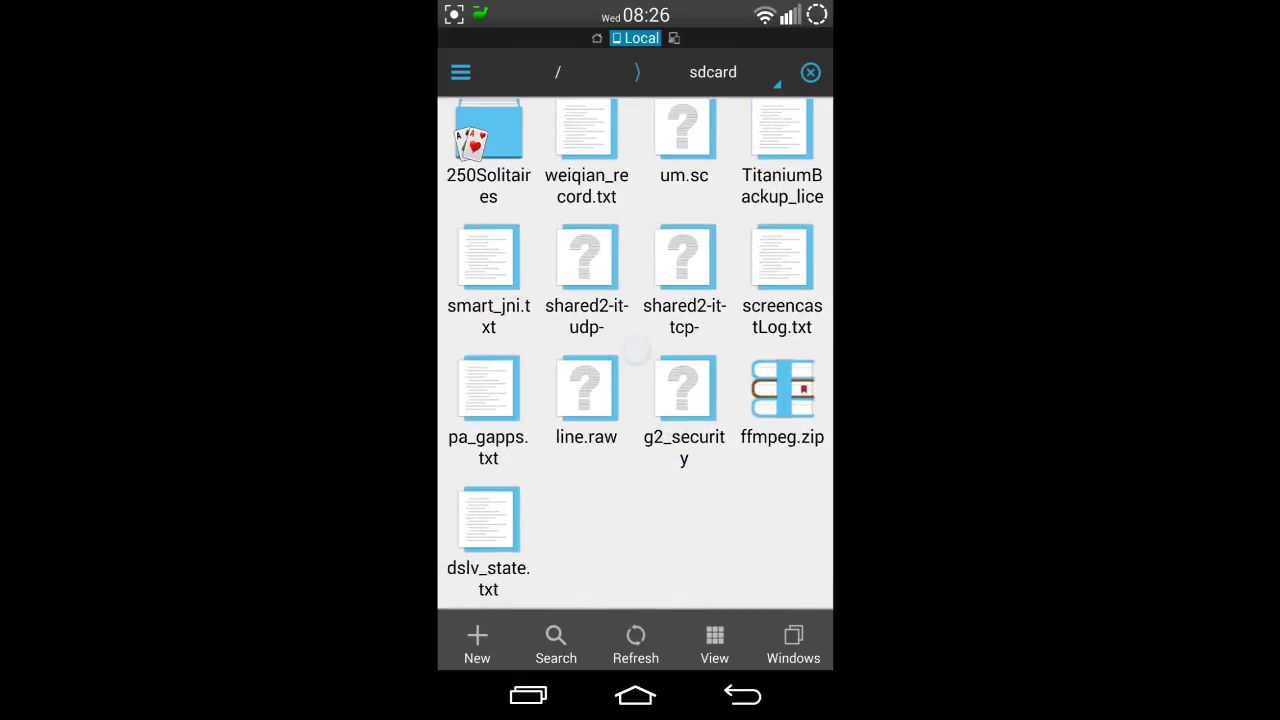
{"action": "left_click_drag", "start_coordinate": [445, 458], "coordinate": [640, 458]}
{"action": "left_click", "coordinate": [516, 282]}
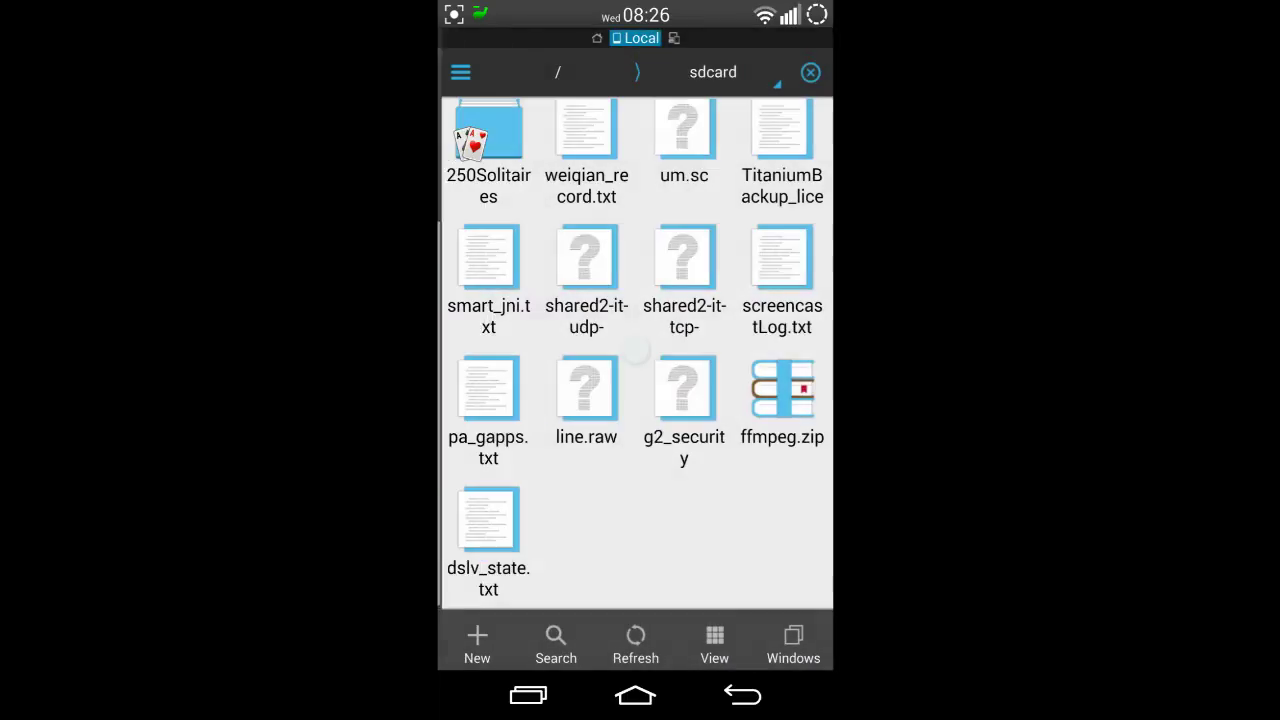
{"action": "left_click", "coordinate": [737, 230]}
- Refresh the sdcard listing and open 00 Folder test to see file 1111
{"action": "left_click", "coordinate": [742, 695]}
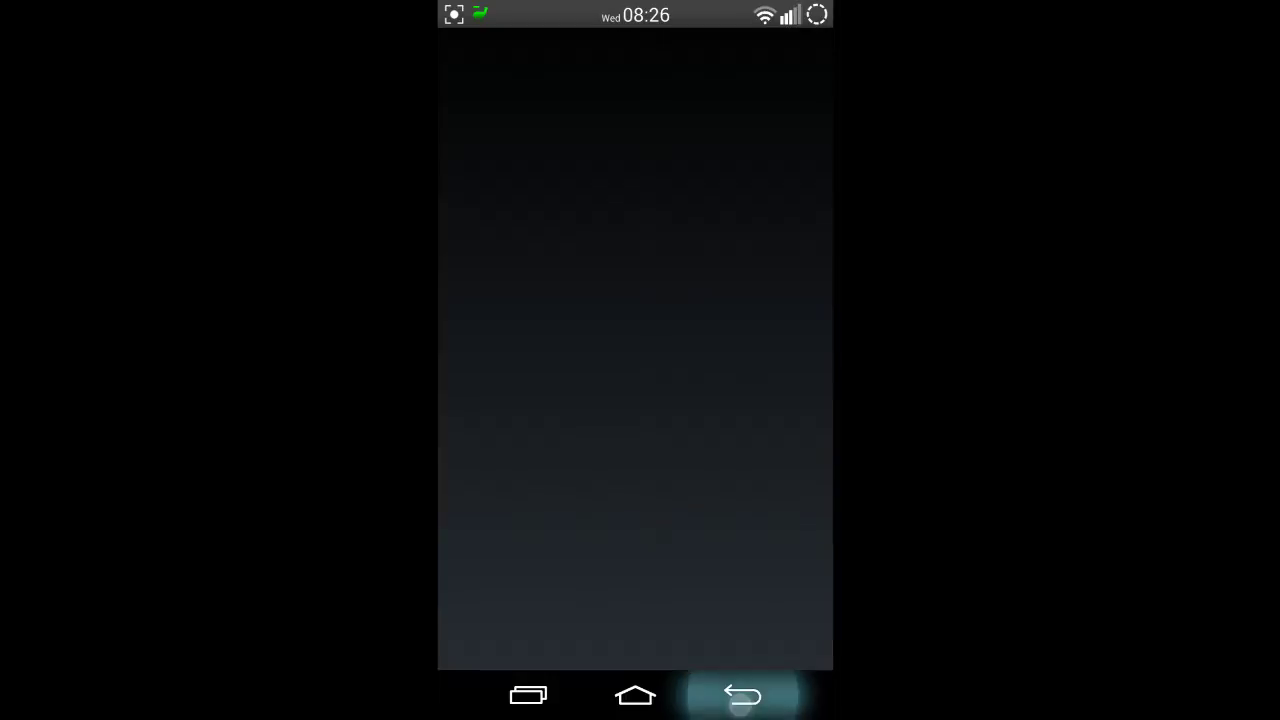
{"action": "scroll", "coordinate": [636, 350], "scroll_direction": "down", "scroll_amount": 5}
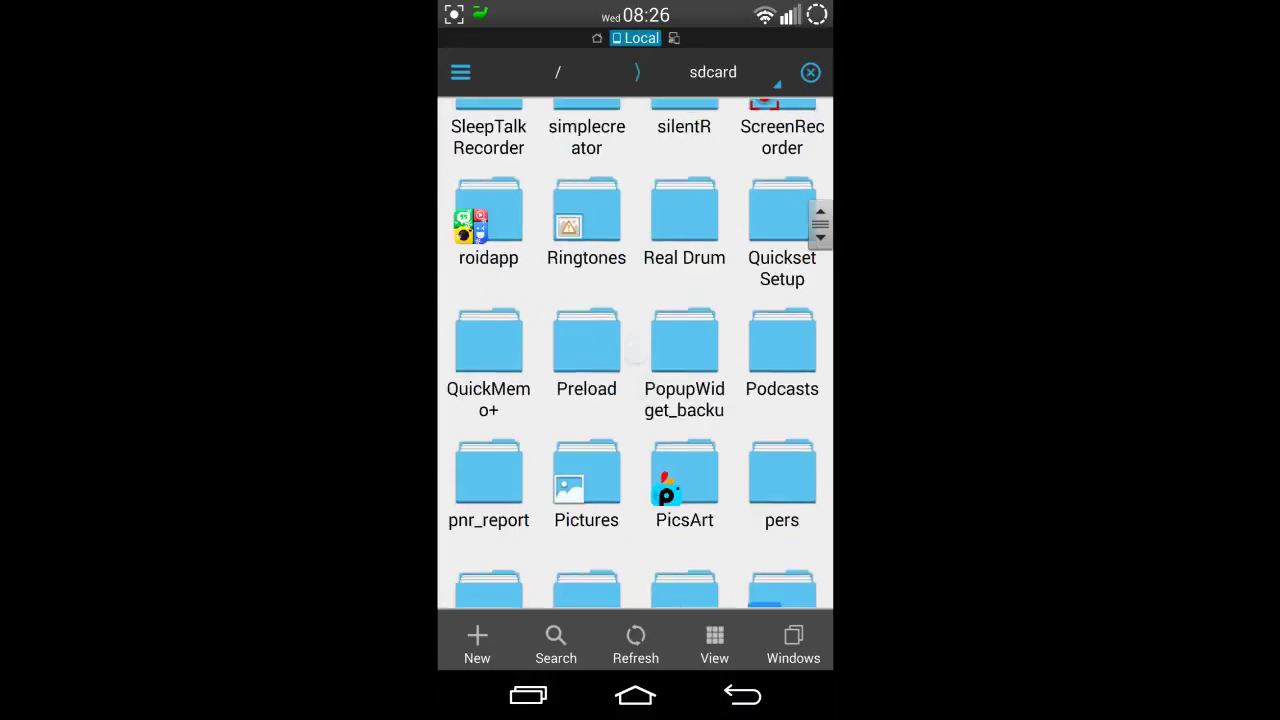
{"action": "scroll", "coordinate": [636, 350], "scroll_direction": "down", "scroll_amount": 5}
{"action": "scroll", "coordinate": [636, 350], "scroll_direction": "down", "scroll_amount": 5}
{"action": "scroll", "coordinate": [636, 350], "scroll_direction": "down", "scroll_amount": 5}
{"action": "scroll", "coordinate": [633, 350], "scroll_direction": "down", "scroll_amount": 5}
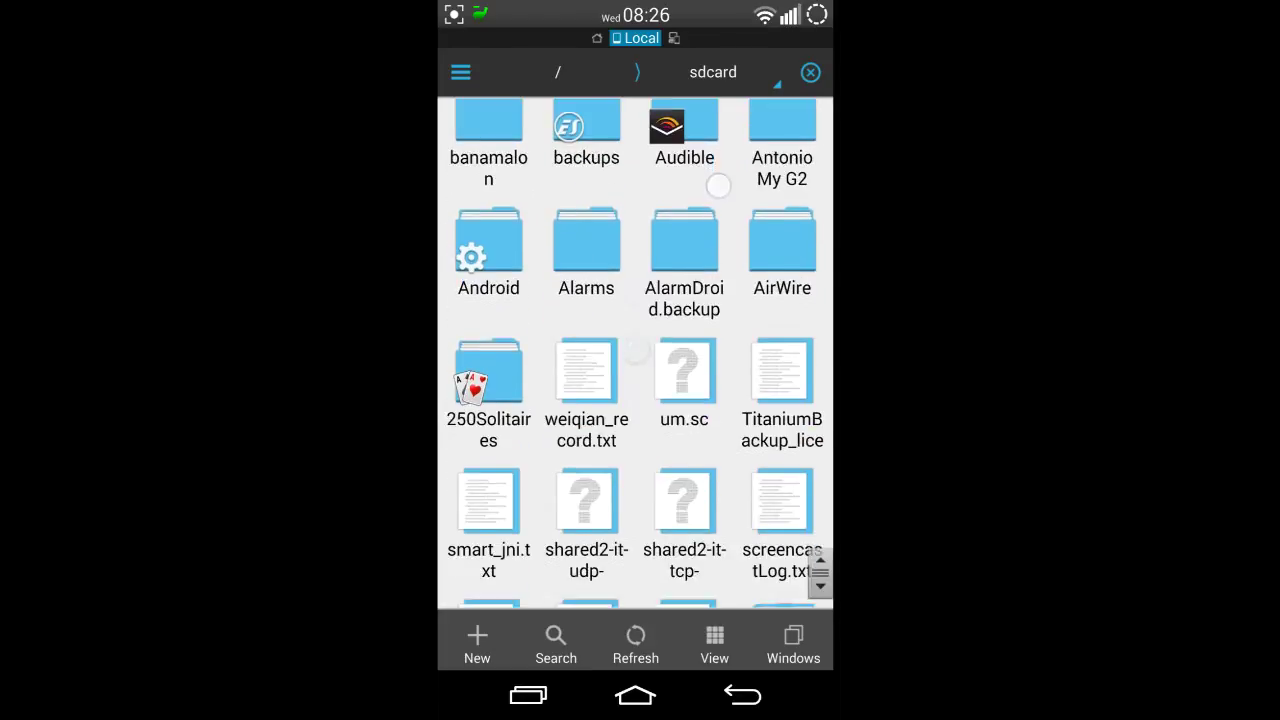
{"action": "left_click", "coordinate": [636, 645]}
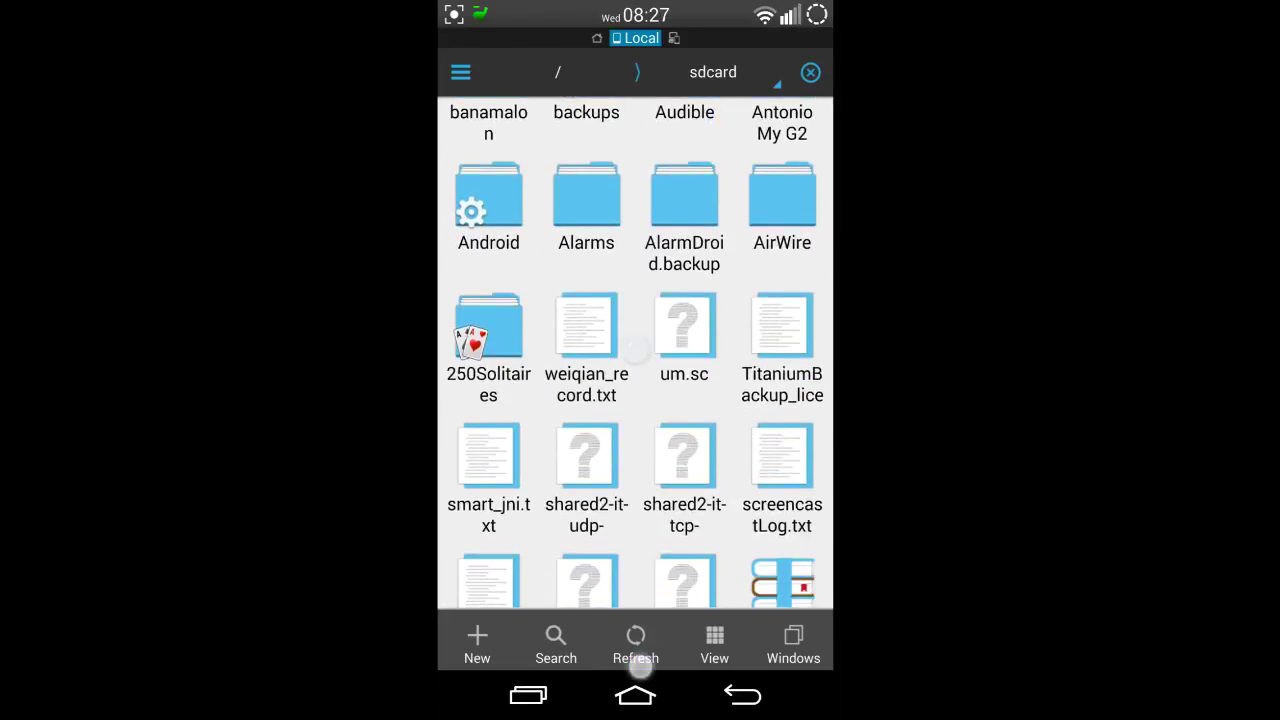
{"action": "left_click", "coordinate": [586, 335]}
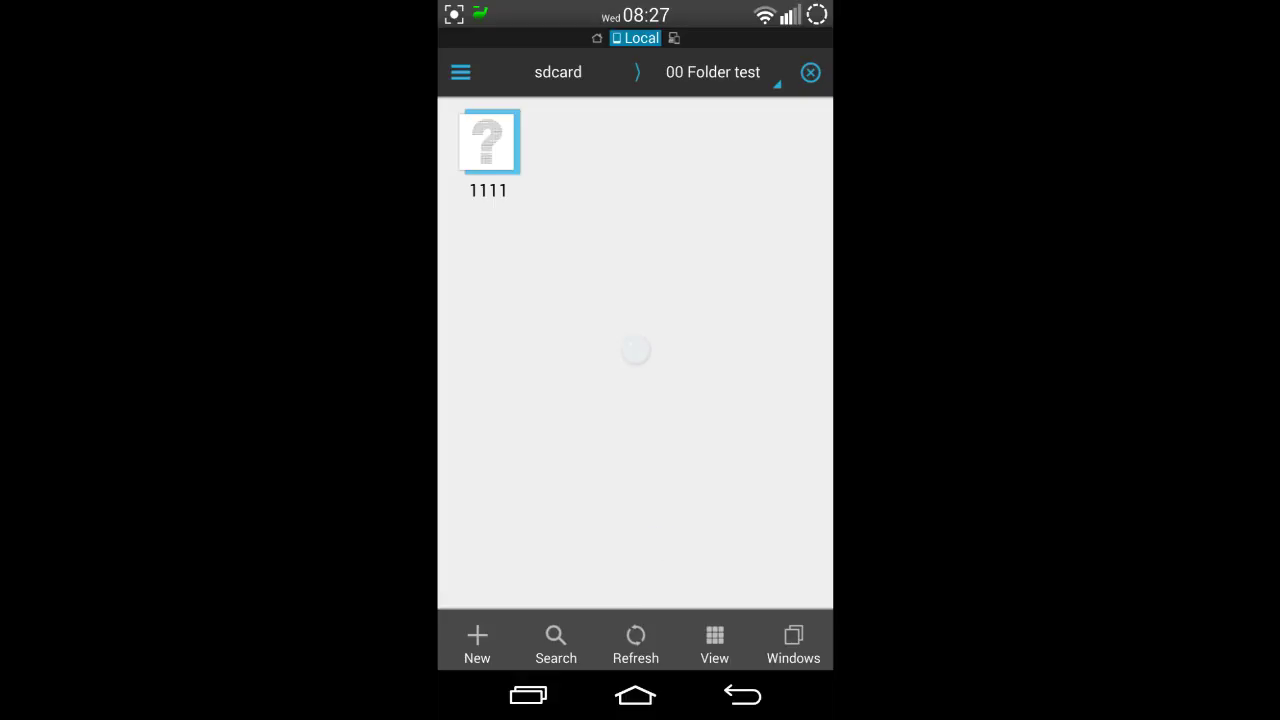
- Go to the home screen and open Developer options in Android Settings
{"action": "left_click", "coordinate": [635, 695]}
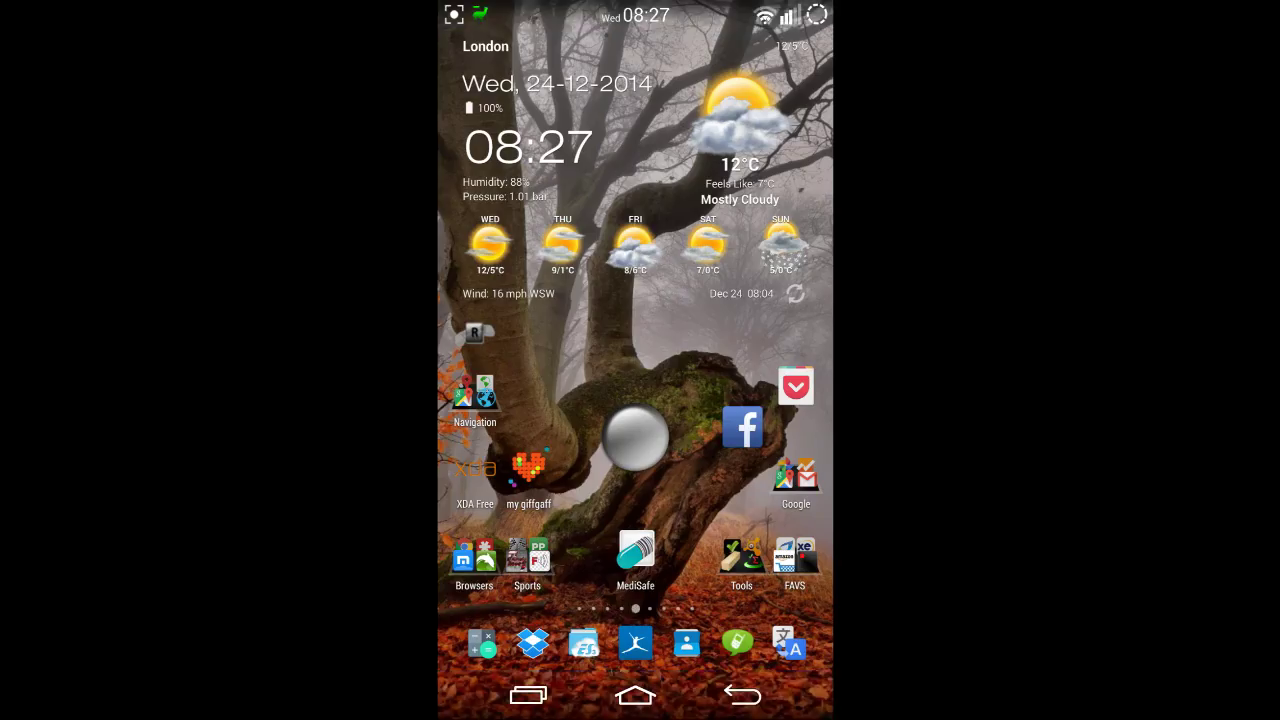
{"action": "left_click_drag", "start_coordinate": [780, 643], "coordinate": [490, 643]}
{"action": "left_click", "coordinate": [635, 640]}
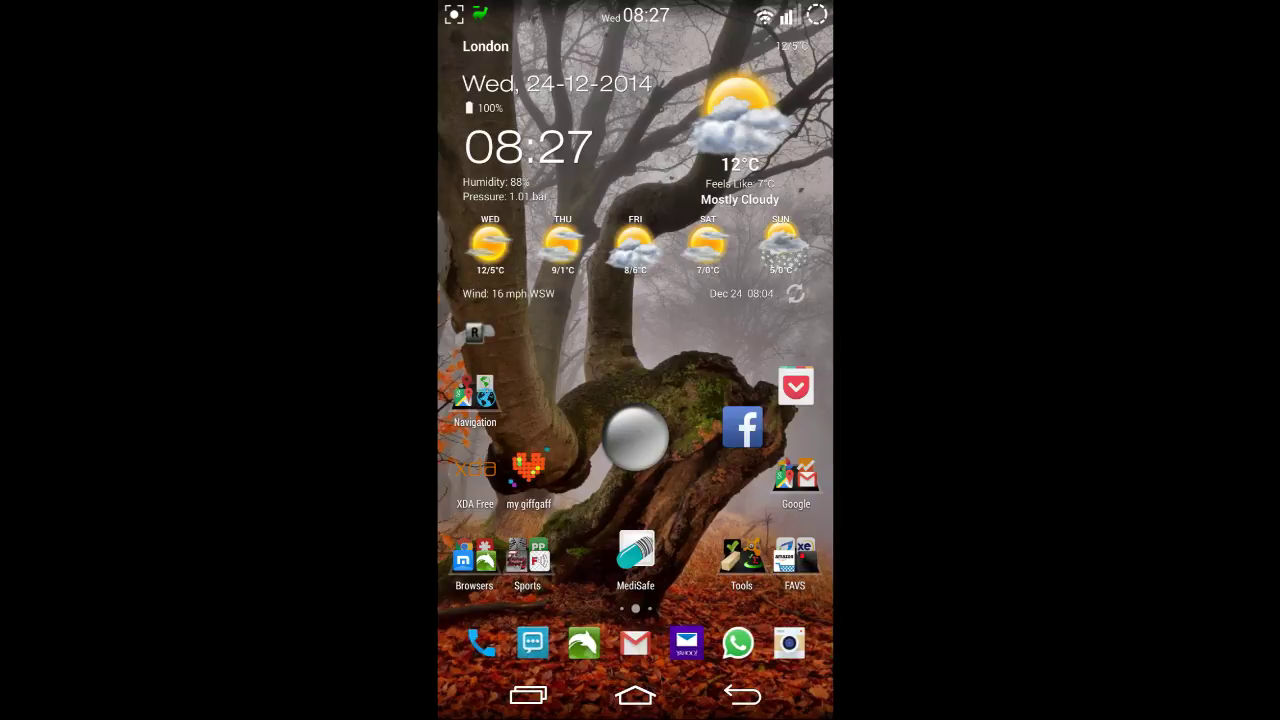
{"action": "scroll", "coordinate": [635, 400], "scroll_direction": "down", "scroll_amount": 10}
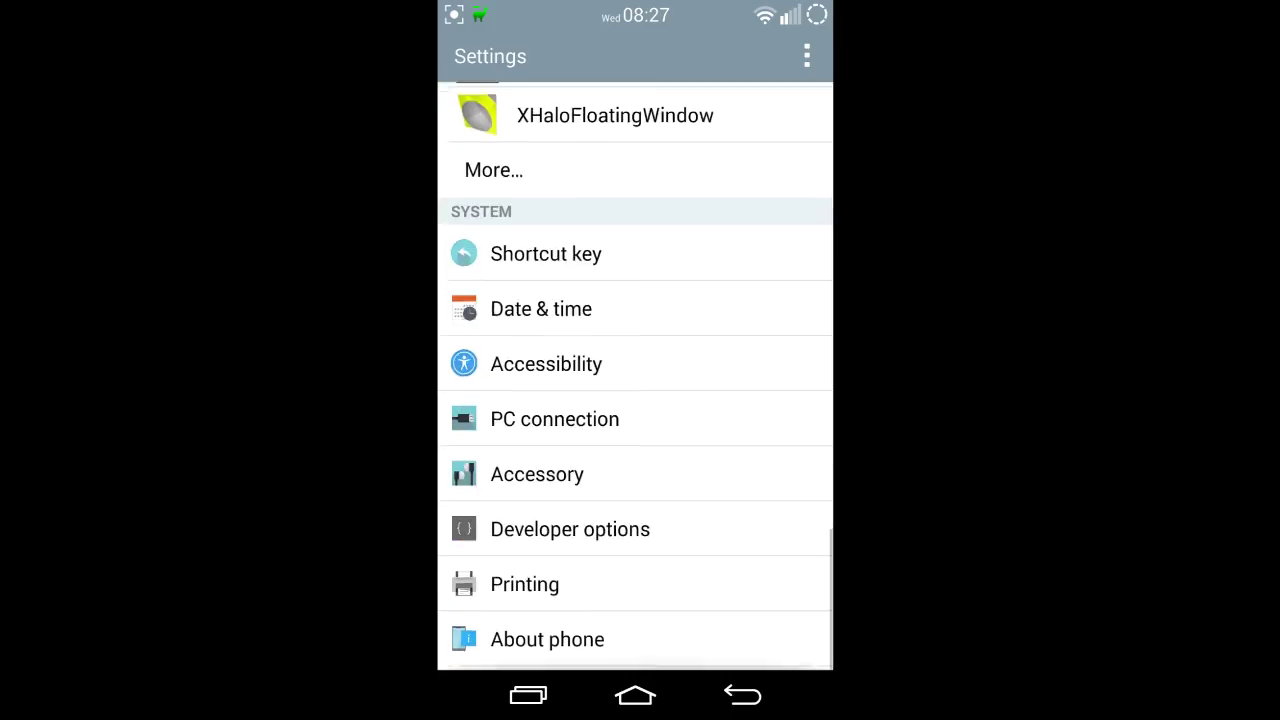
{"action": "left_click", "coordinate": [570, 534]}
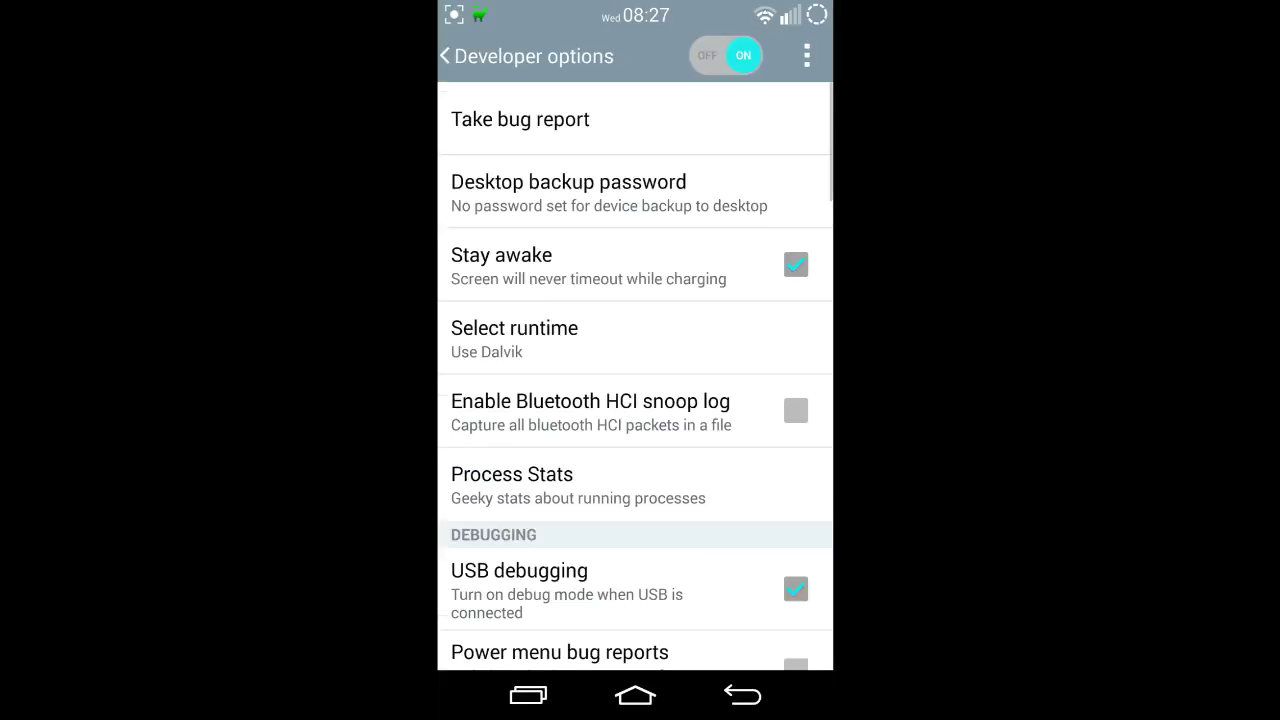
- Uncheck Don't keep activities and back out to the home screen
{"action": "scroll", "coordinate": [686, 377], "scroll_direction": "down", "scroll_amount": 5}
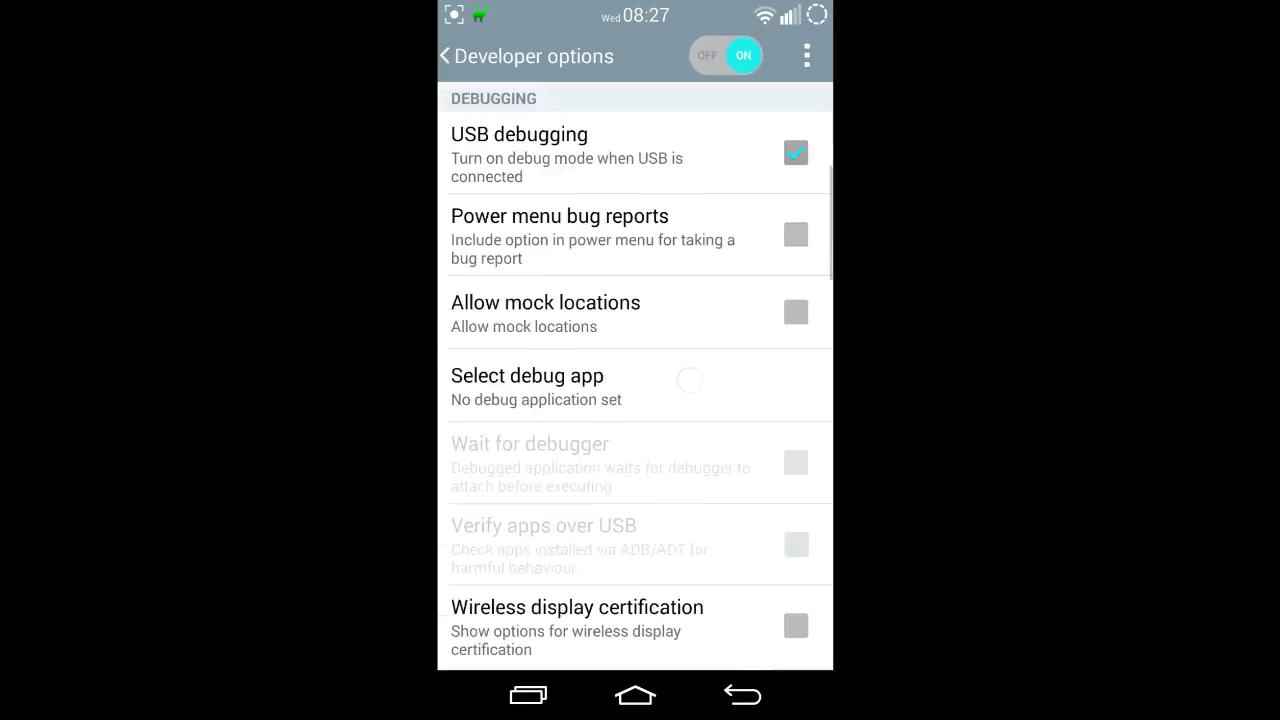
{"action": "scroll", "coordinate": [686, 377], "scroll_direction": "down", "scroll_amount": 5}
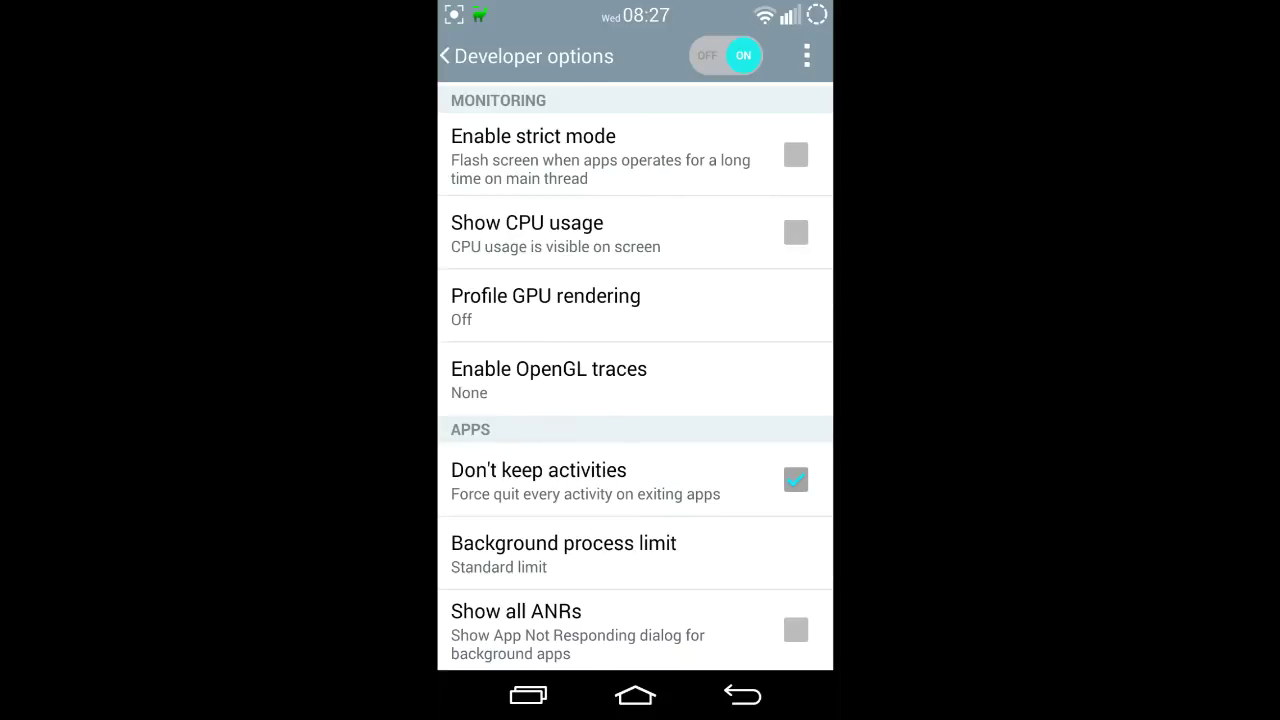
{"action": "left_click", "coordinate": [796, 480]}
{"action": "left_click", "coordinate": [775, 693]}
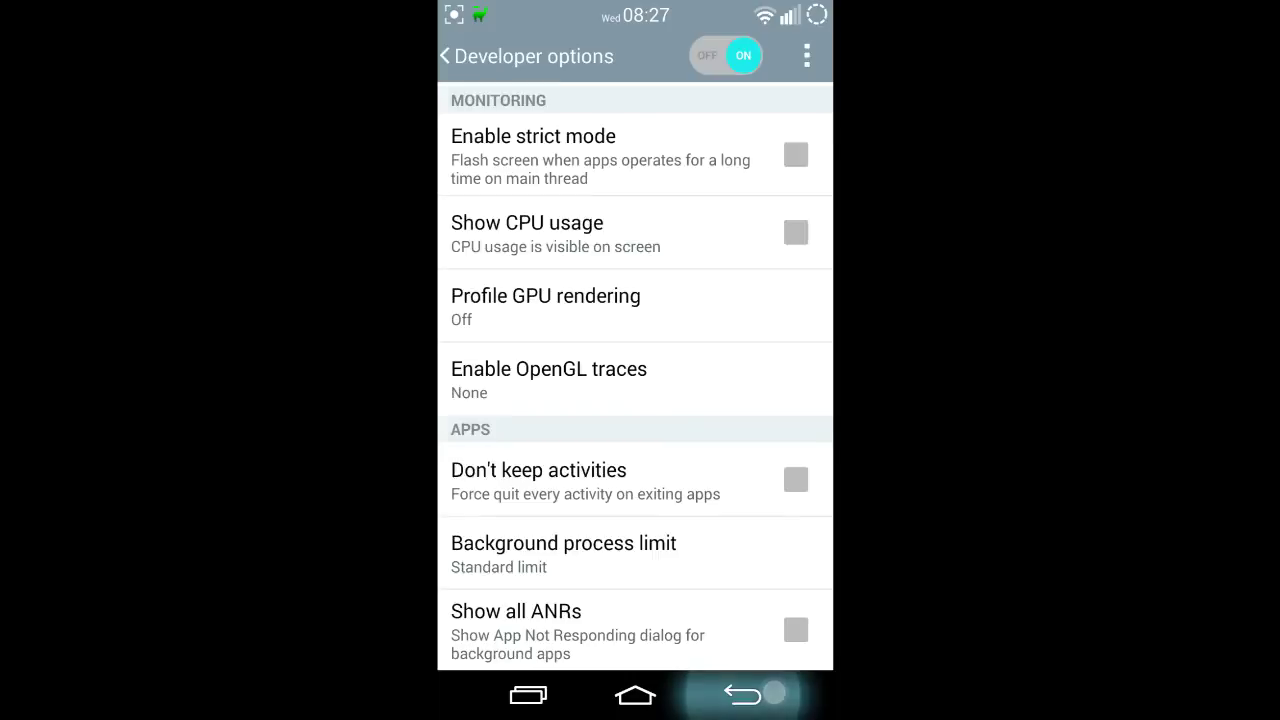
{"action": "left_click", "coordinate": [760, 694]}
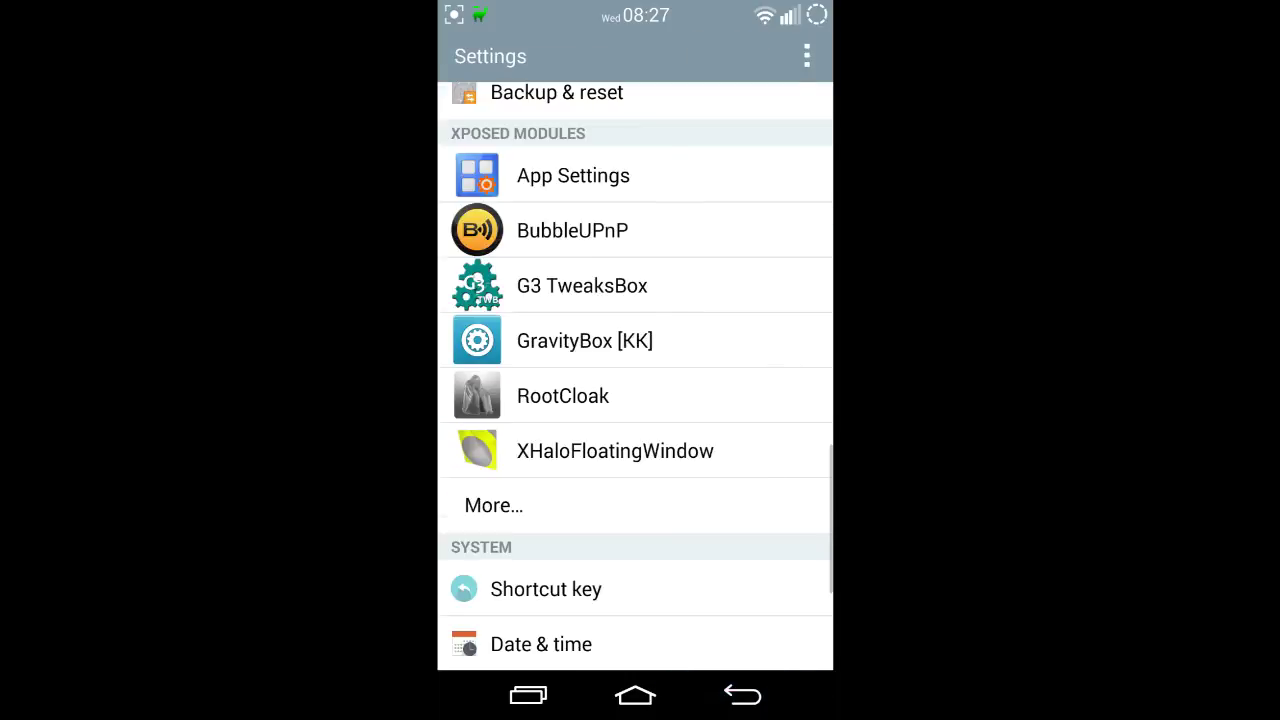
{"action": "left_click", "coordinate": [742, 694]}
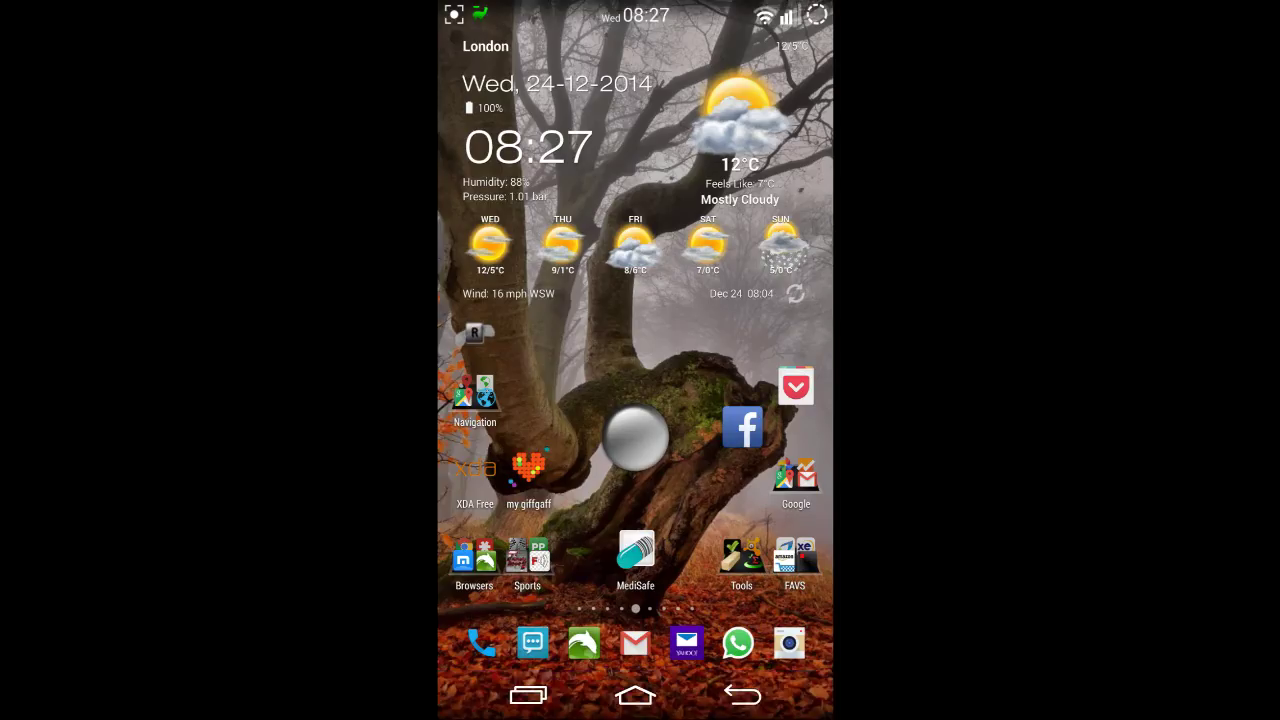
- Relaunch ES File Explorer and open 00 Folder test from sdcard
{"action": "left_click_drag", "start_coordinate": [740, 645], "coordinate": [540, 645]}
{"action": "left_click", "coordinate": [584, 643]}
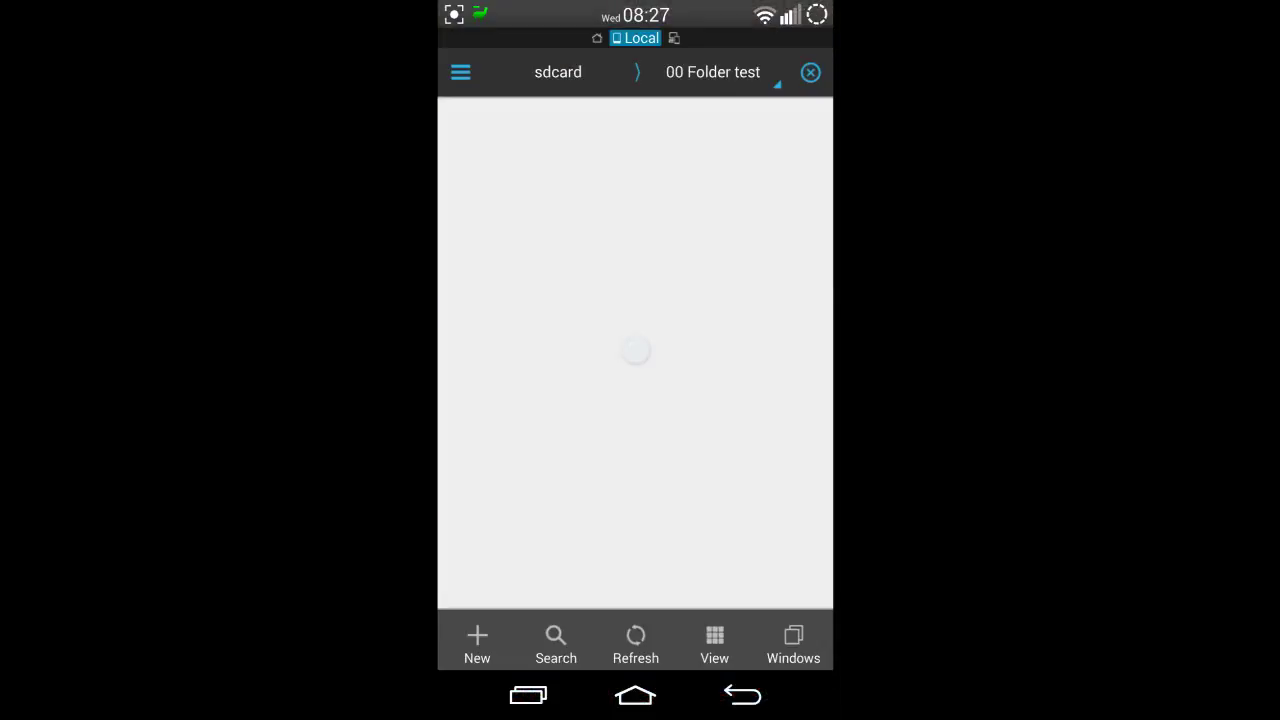
{"action": "left_click", "coordinate": [742, 695]}
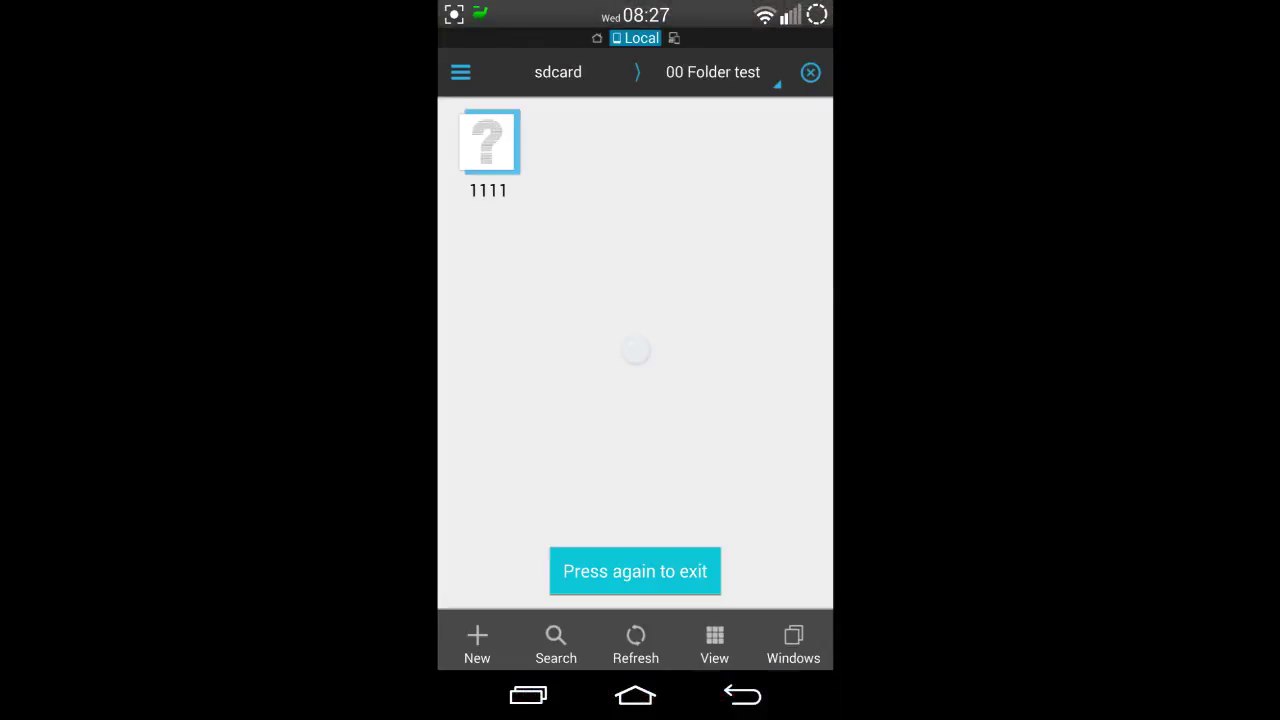
{"action": "left_click", "coordinate": [592, 76]}
{"action": "scroll", "coordinate": [636, 348], "scroll_direction": "down", "scroll_amount": 15}
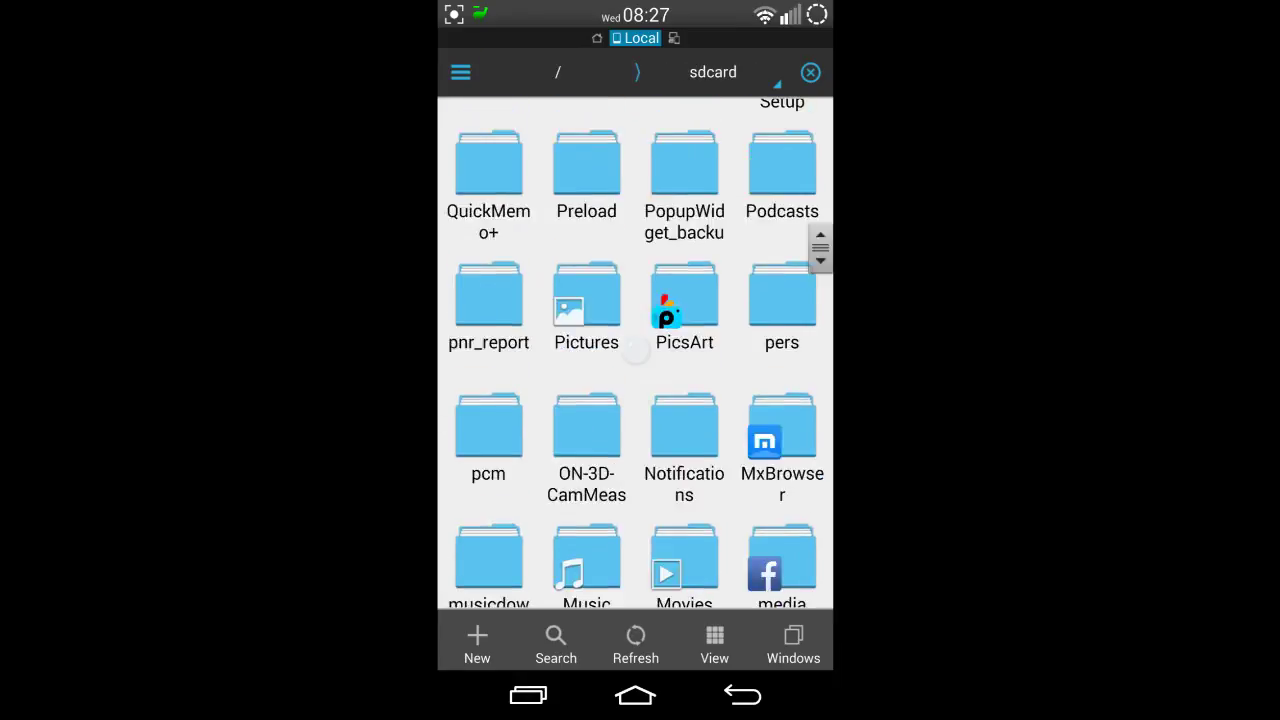
{"action": "scroll", "coordinate": [636, 348], "scroll_direction": "down", "scroll_amount": 5}
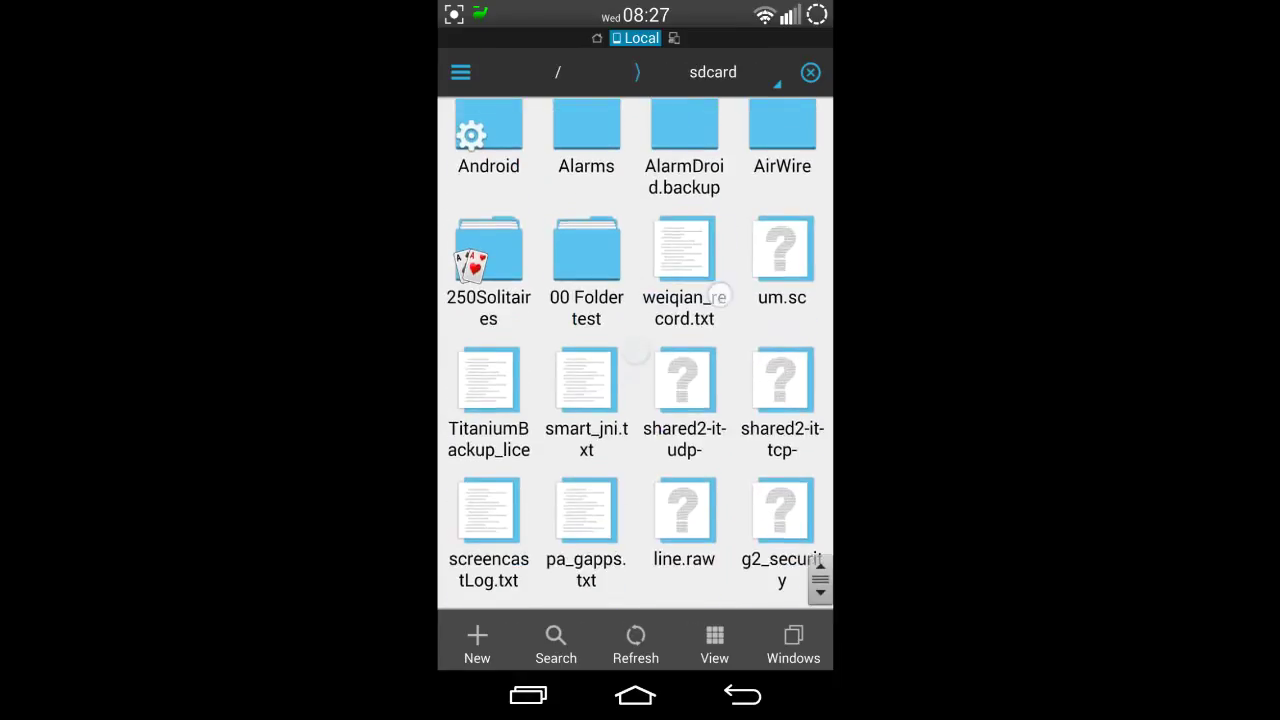
{"action": "scroll", "coordinate": [636, 348], "scroll_direction": "up", "scroll_amount": 2}
{"action": "left_click", "coordinate": [636, 348]}
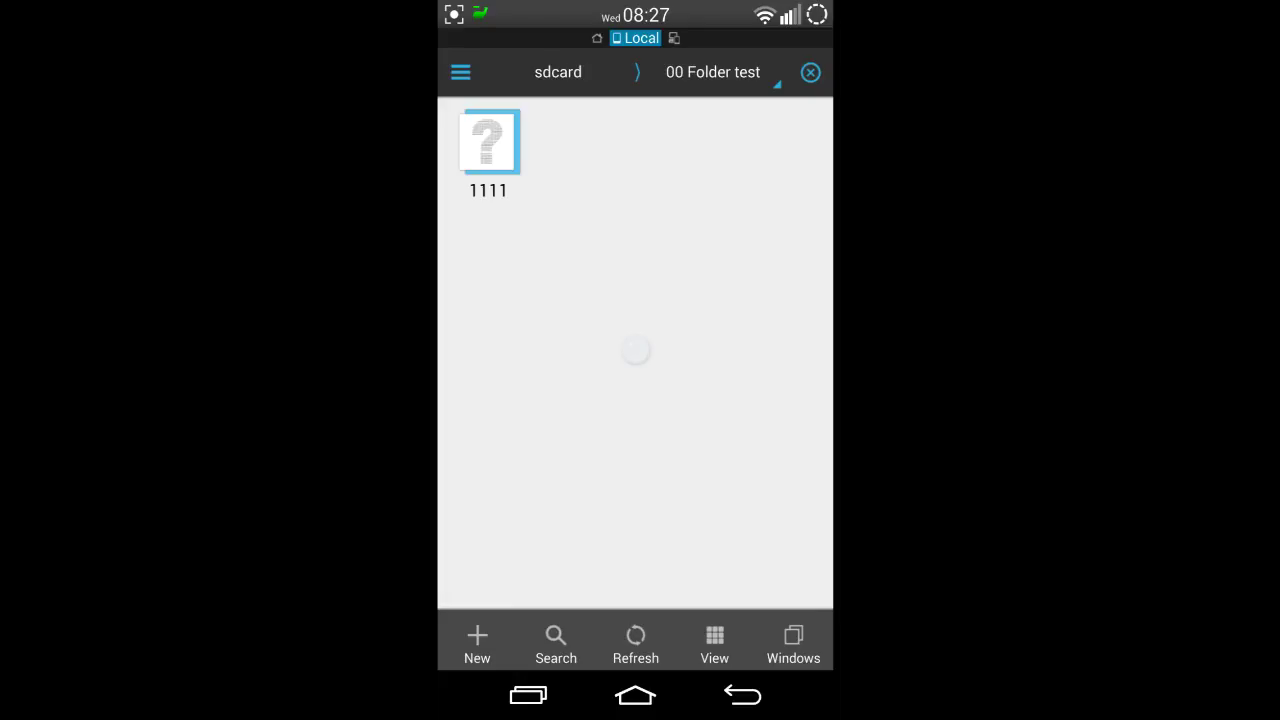
- Back on sdcard, hide the 00 Folder test folder via More > Hide
{"action": "left_click", "coordinate": [712, 72]}
{"action": "left_click", "coordinate": [620, 240]}
{"action": "left_click", "coordinate": [592, 76]}
{"action": "left_click", "coordinate": [605, 352]}
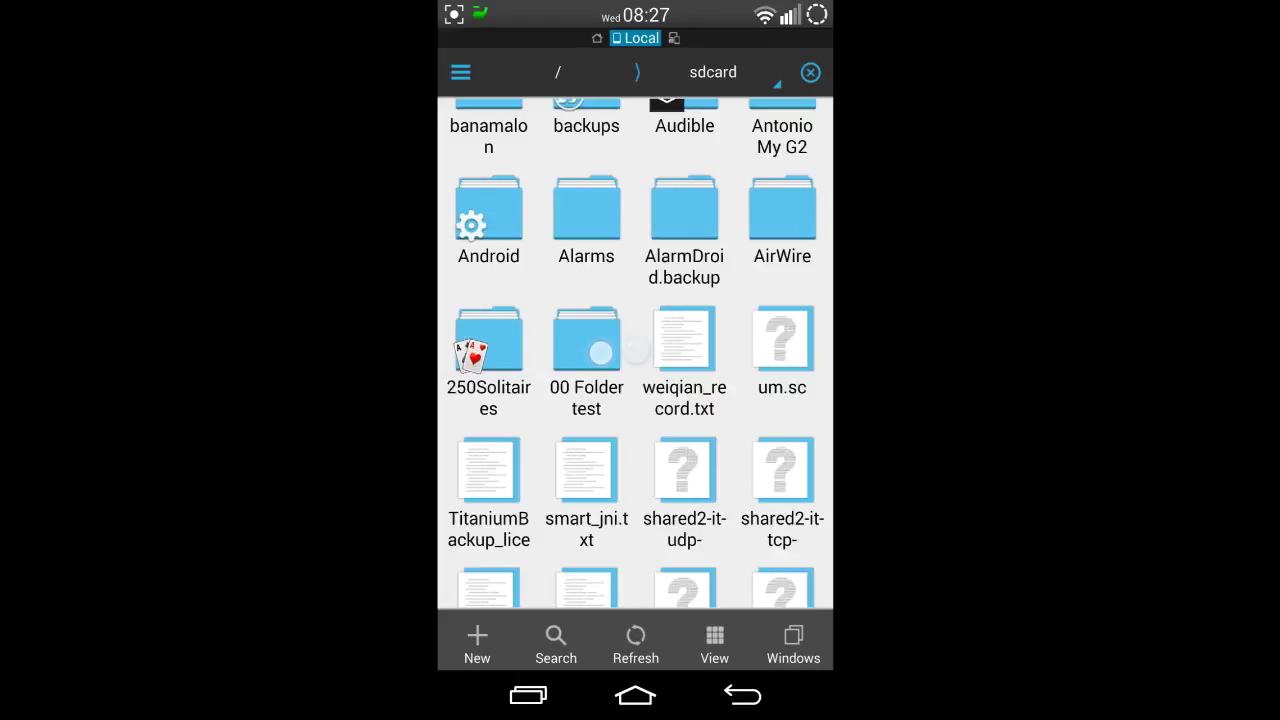
{"action": "left_click", "coordinate": [817, 662]}
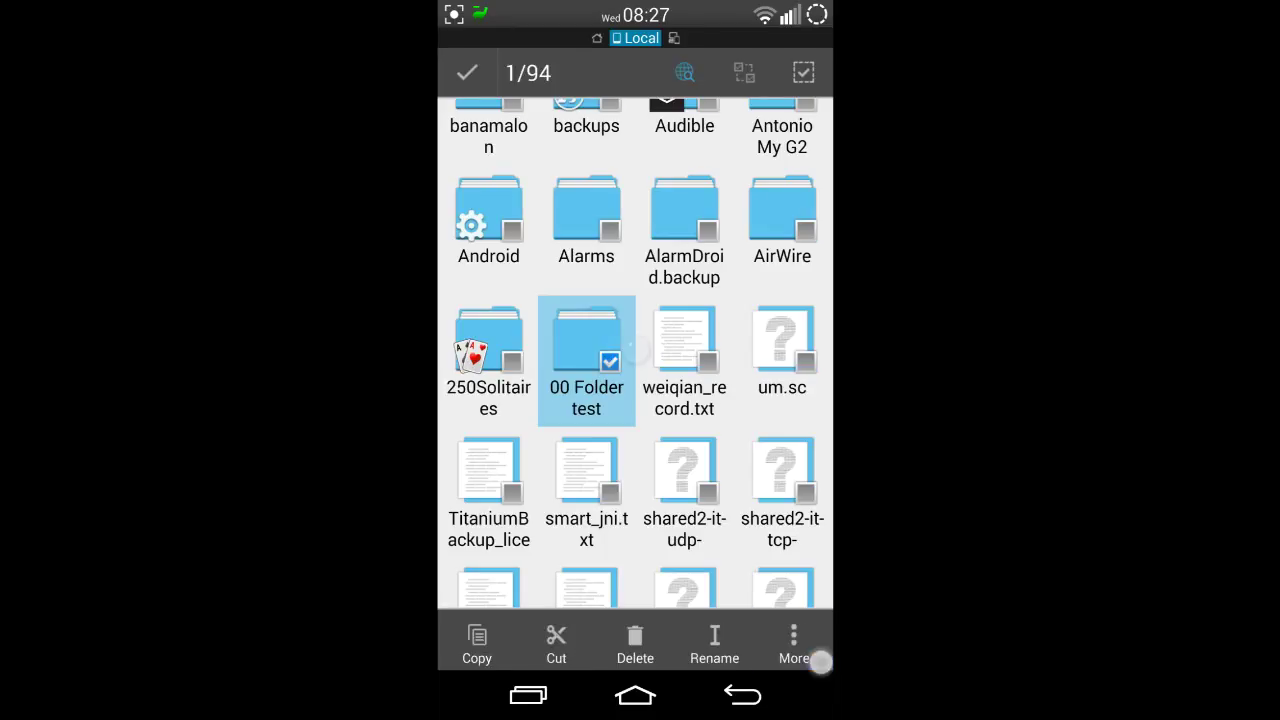
{"action": "left_click_drag", "start_coordinate": [781, 304], "coordinate": [781, 478]}
{"action": "left_click", "coordinate": [771, 134]}
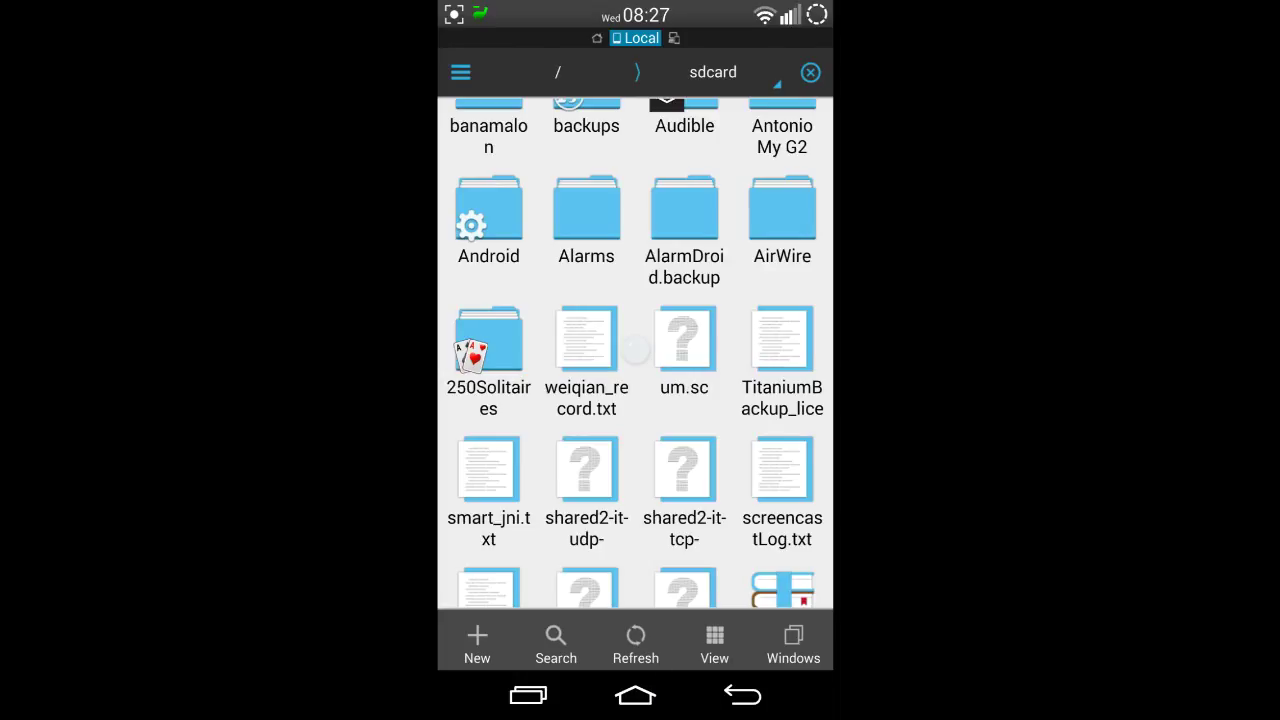
- Open 00 Folder test from the Hide List, then exit to the home screen
{"action": "left_click_drag", "start_coordinate": [470, 492], "coordinate": [650, 492]}
{"action": "left_click", "coordinate": [516, 282]}
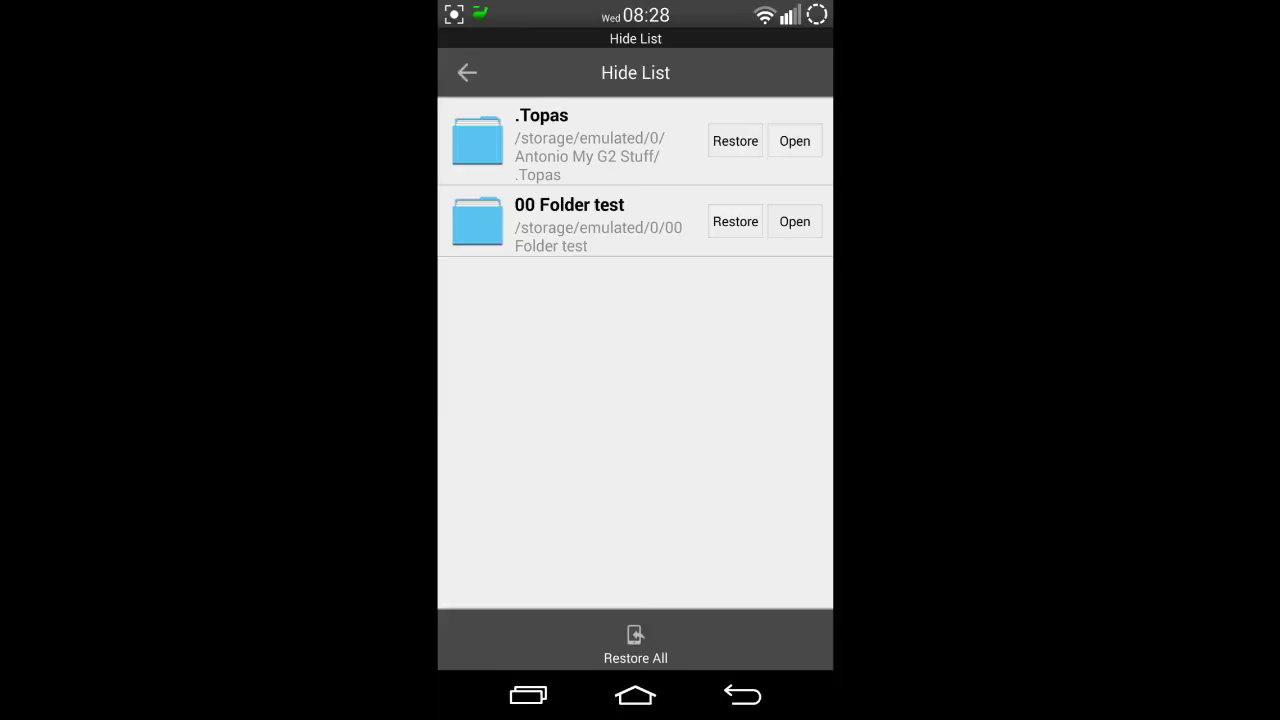
{"action": "left_click", "coordinate": [794, 221]}
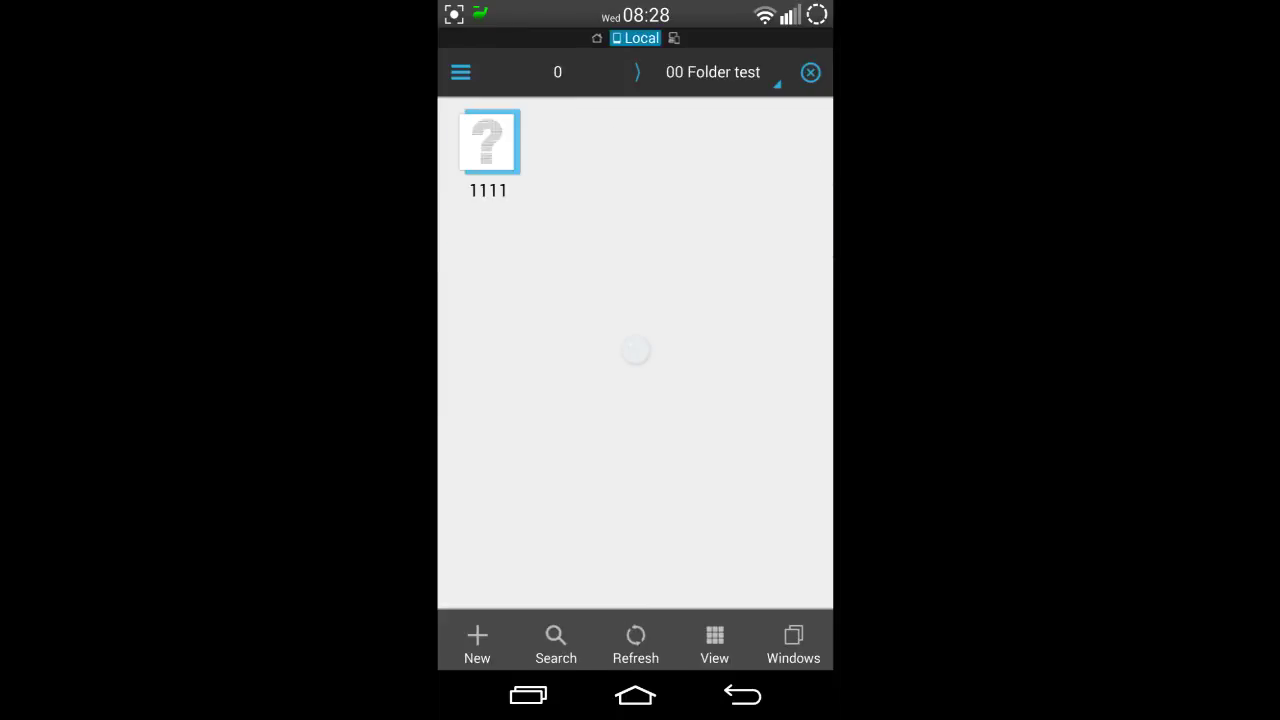
{"action": "left_click", "coordinate": [742, 695]}
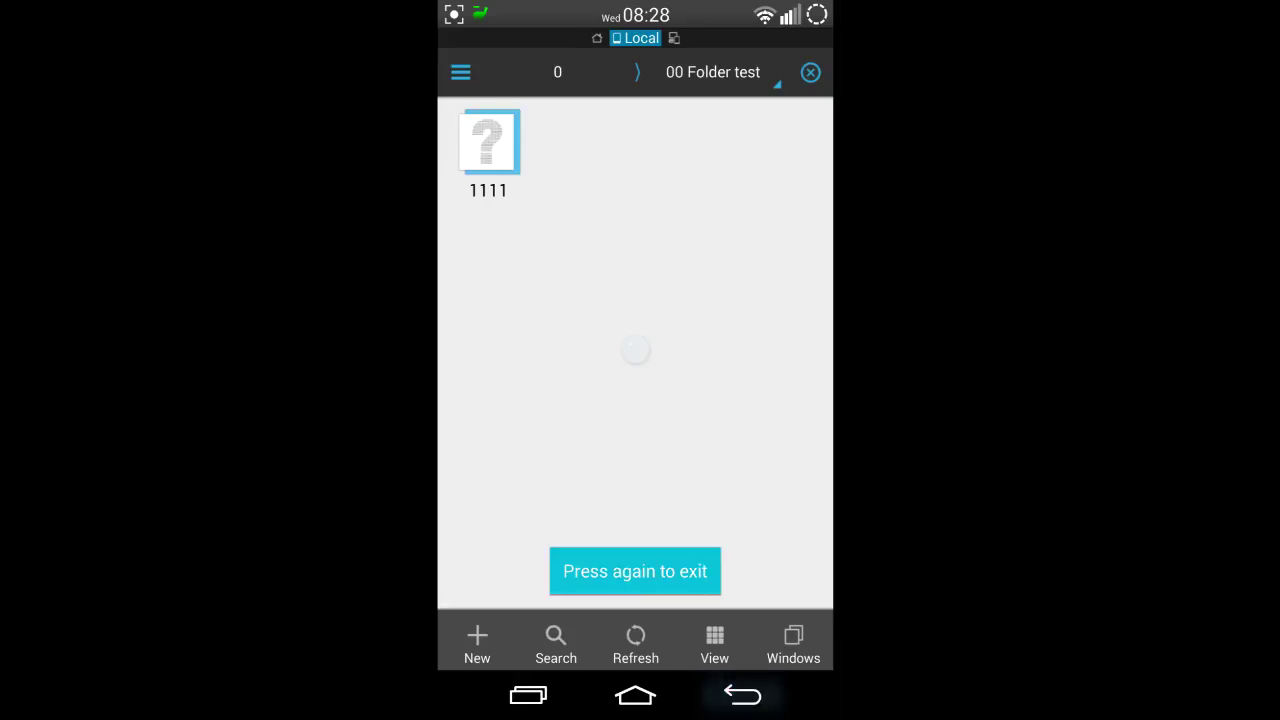
{"action": "left_click", "coordinate": [742, 695]}
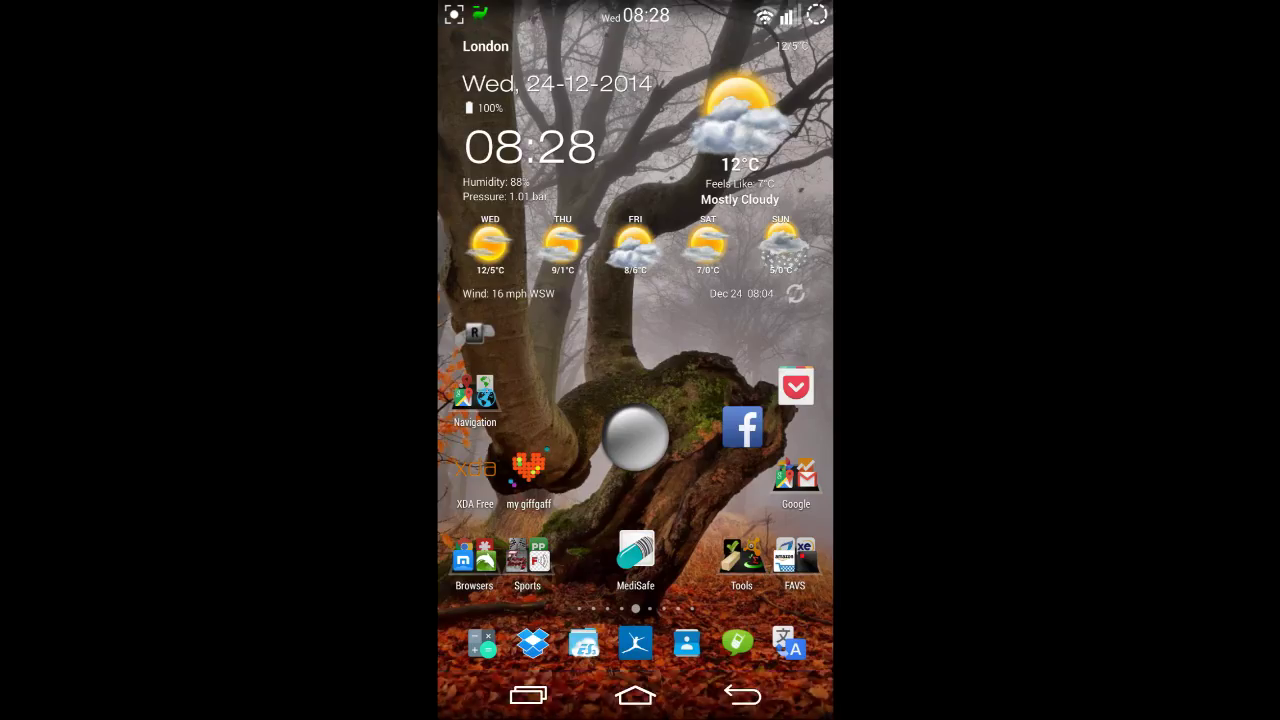
{"action": "left_click", "coordinate": [584, 645]}
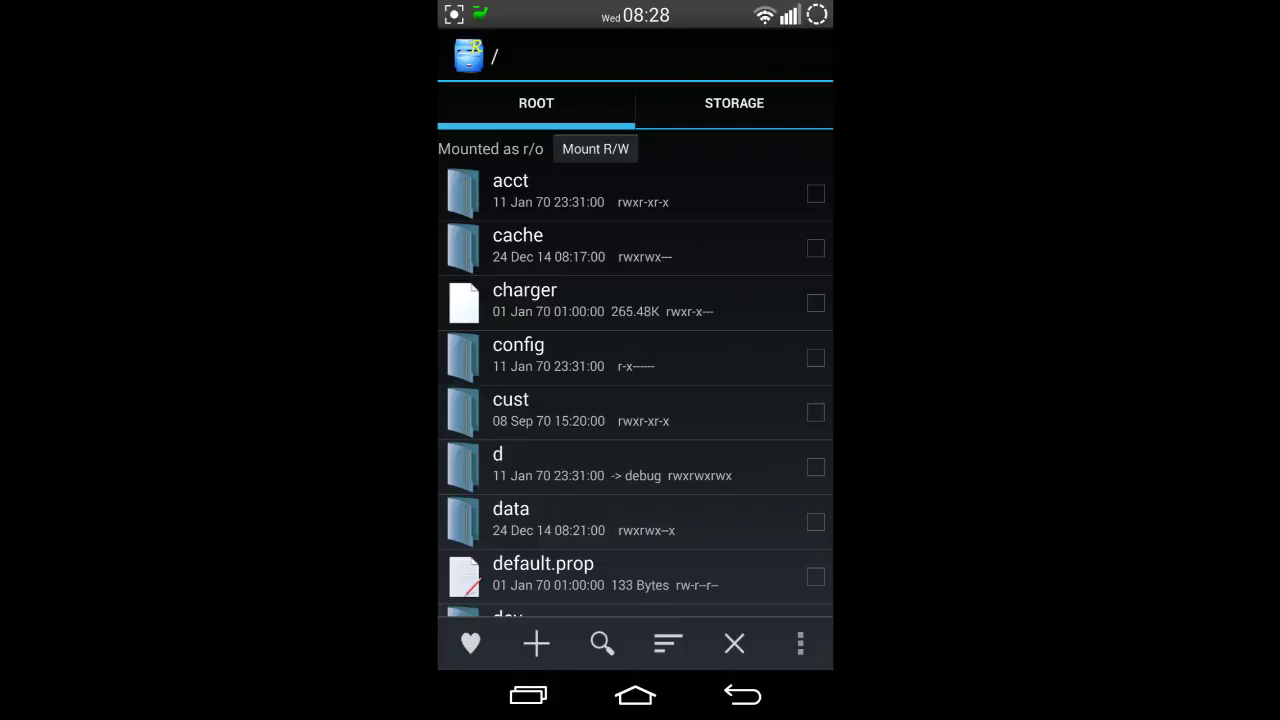
{"action": "left_click", "coordinate": [742, 695]}
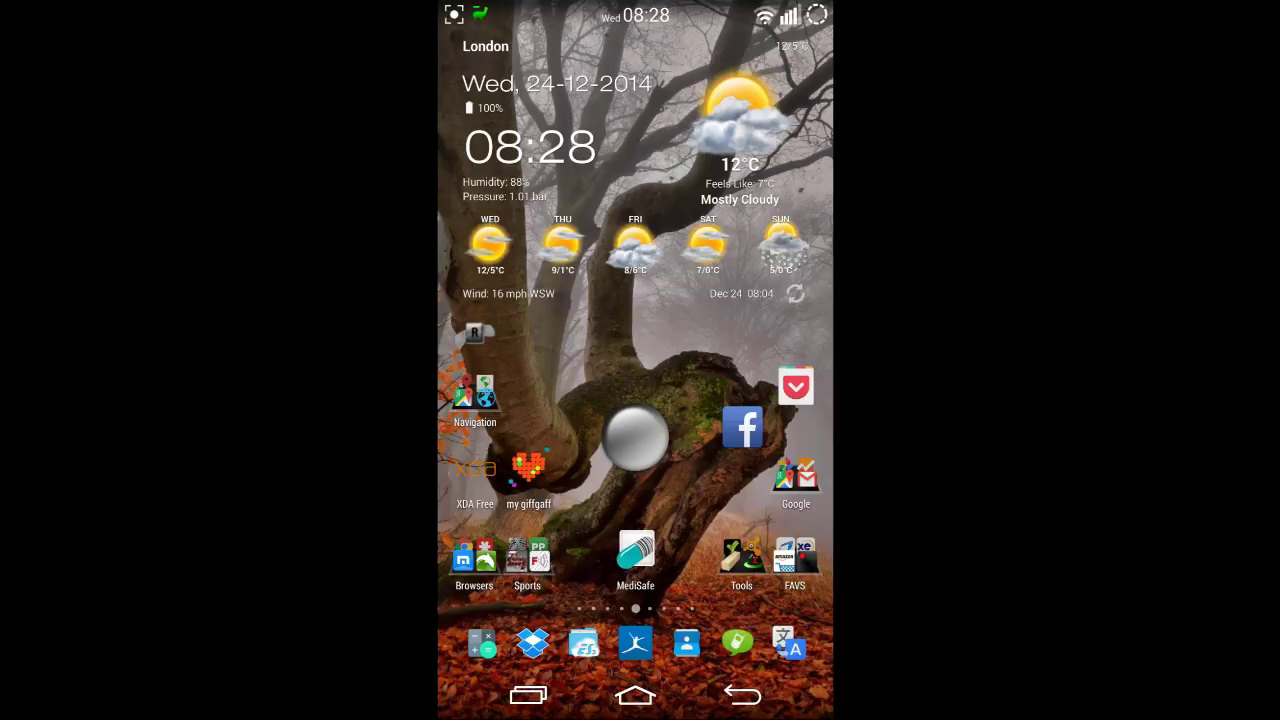
- Reopen Developer options and verify Don't keep activities is still unchecked
{"action": "left_click_drag", "start_coordinate": [760, 643], "coordinate": [500, 643]}
{"action": "left_click", "coordinate": [636, 640]}
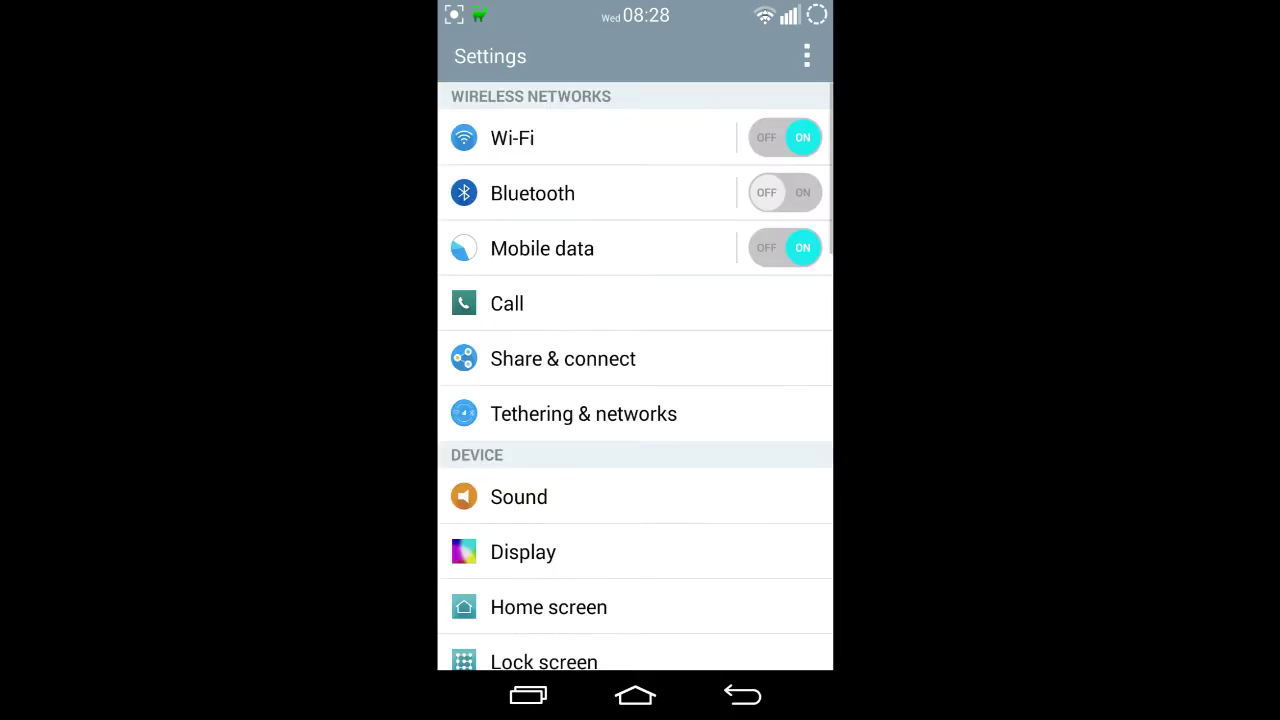
{"action": "scroll", "coordinate": [635, 375], "scroll_direction": "down", "scroll_amount": 10}
{"action": "left_click", "coordinate": [570, 534]}
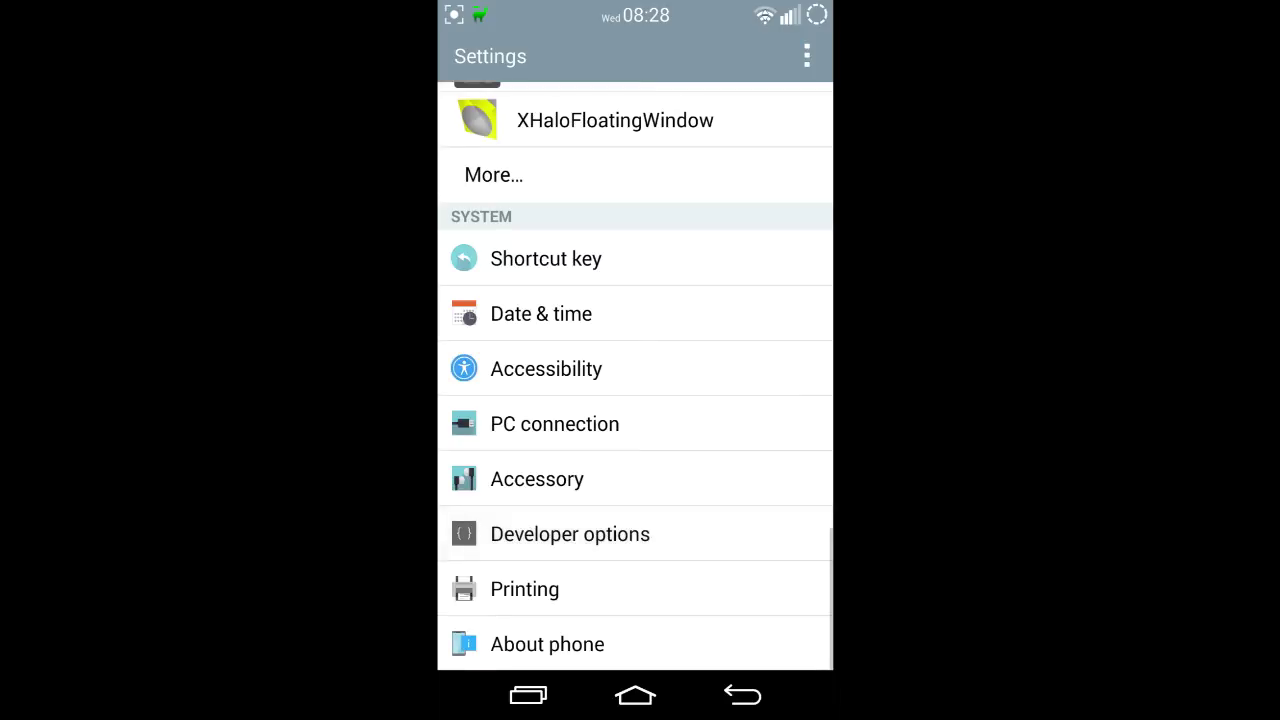
{"action": "scroll", "coordinate": [635, 375], "scroll_direction": "down", "scroll_amount": 10}
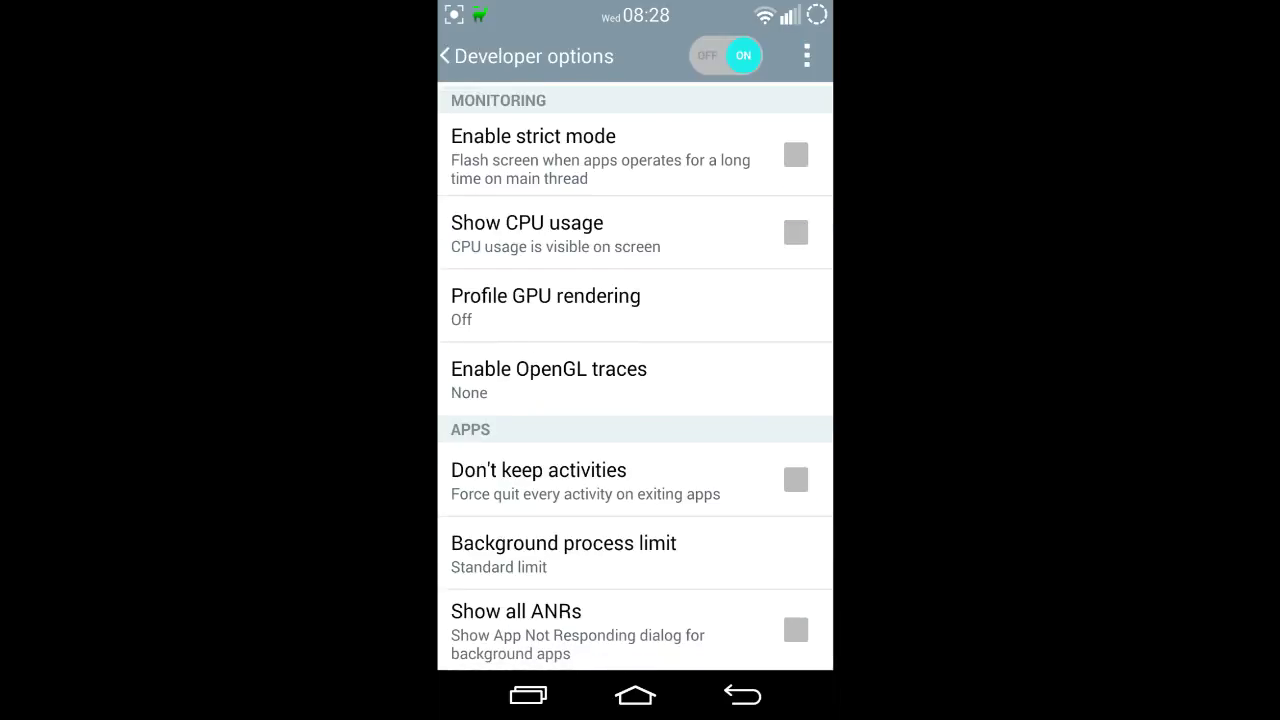
- Leave Settings for the home screen and pull down the notification shade
{"action": "left_click", "coordinate": [742, 695]}
{"action": "left_click", "coordinate": [742, 695]}
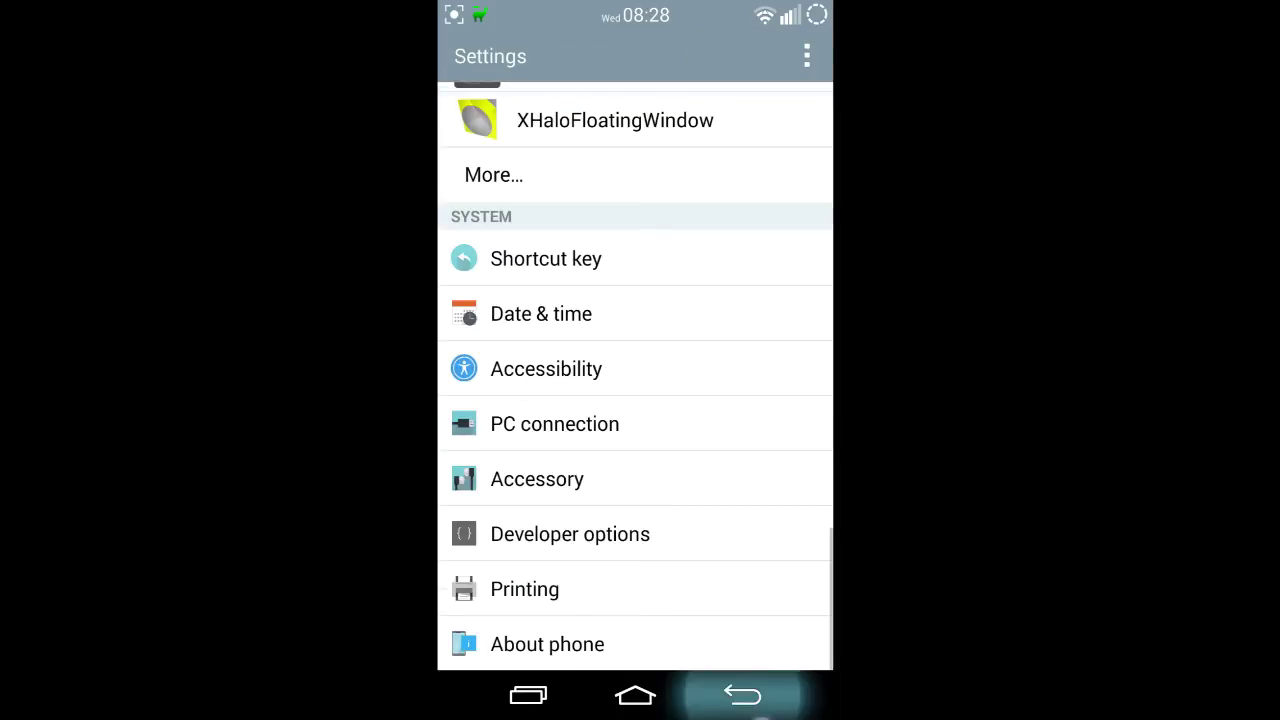
{"action": "left_click_drag", "start_coordinate": [635, 5], "coordinate": [635, 400]}
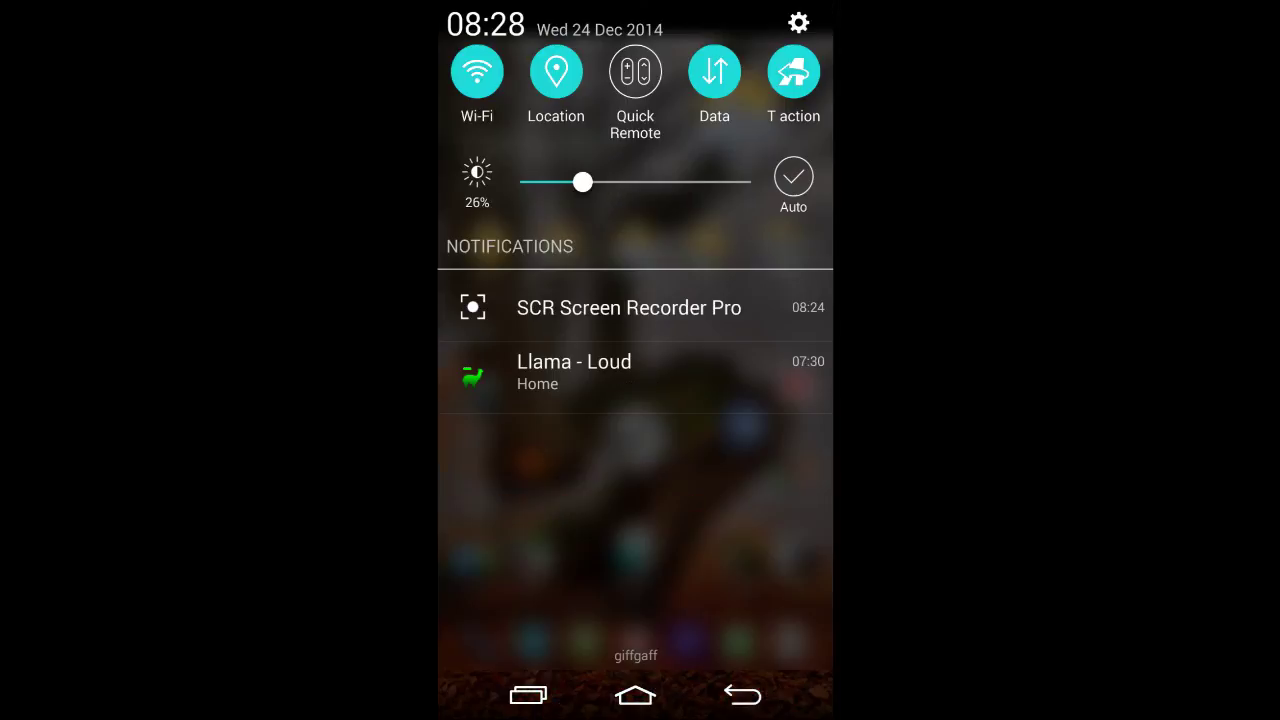